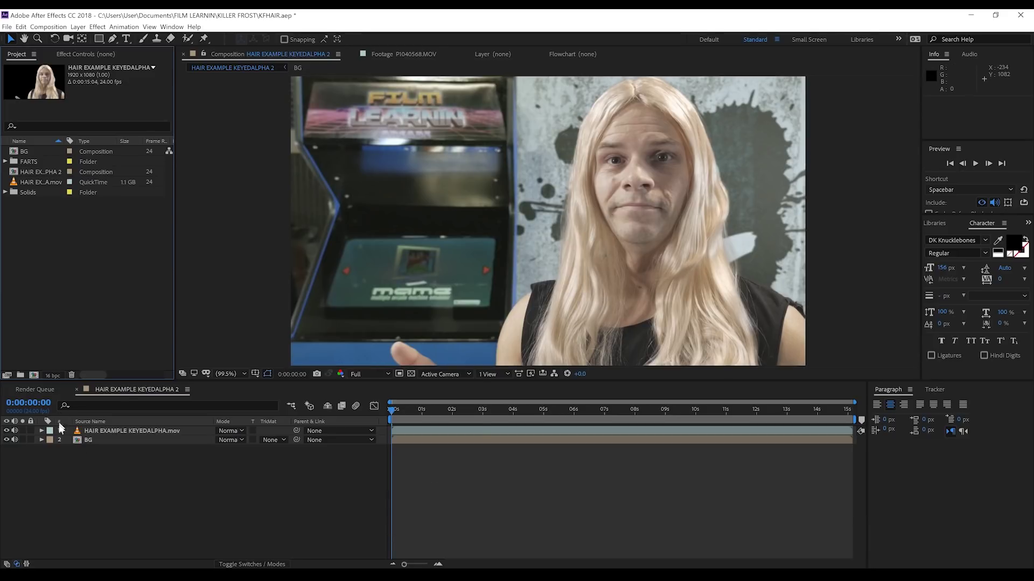
- Check the key against BG, then duplicate the HAIR EXAMPLE KEYEDALPHA.mov layer
left_click(7, 440)
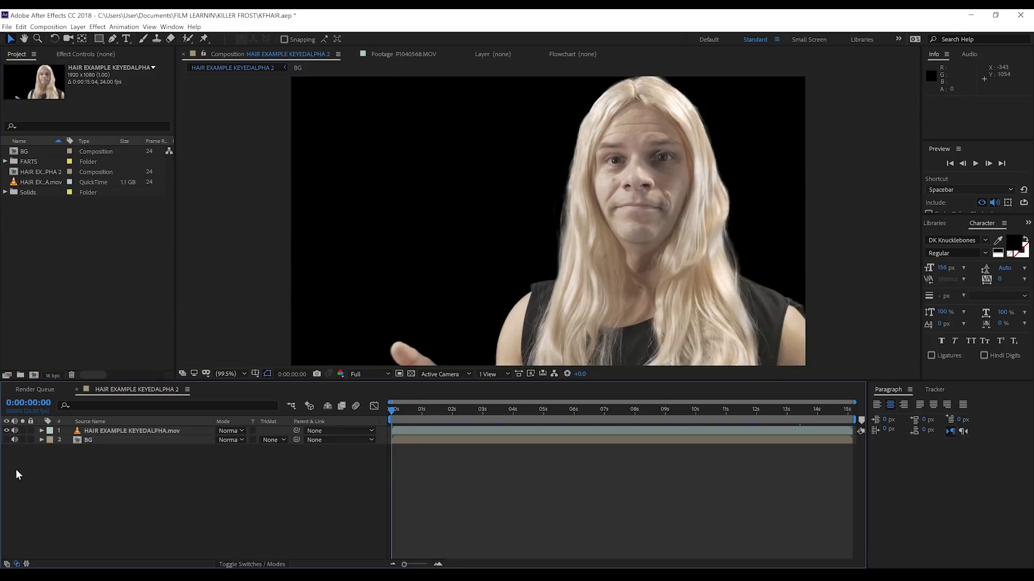
left_click(6, 440)
left_click(112, 431)
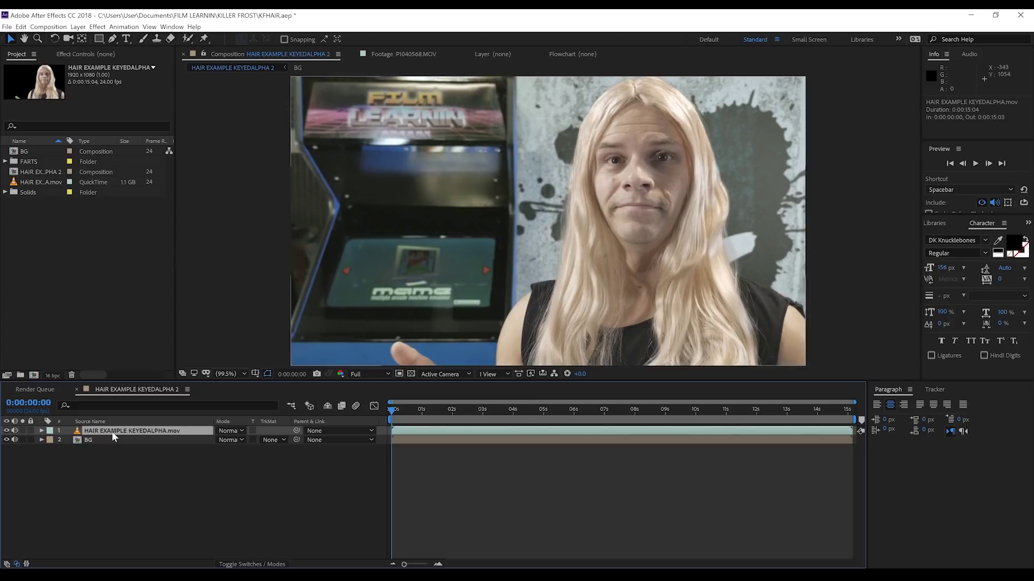
key("ctrl+d")
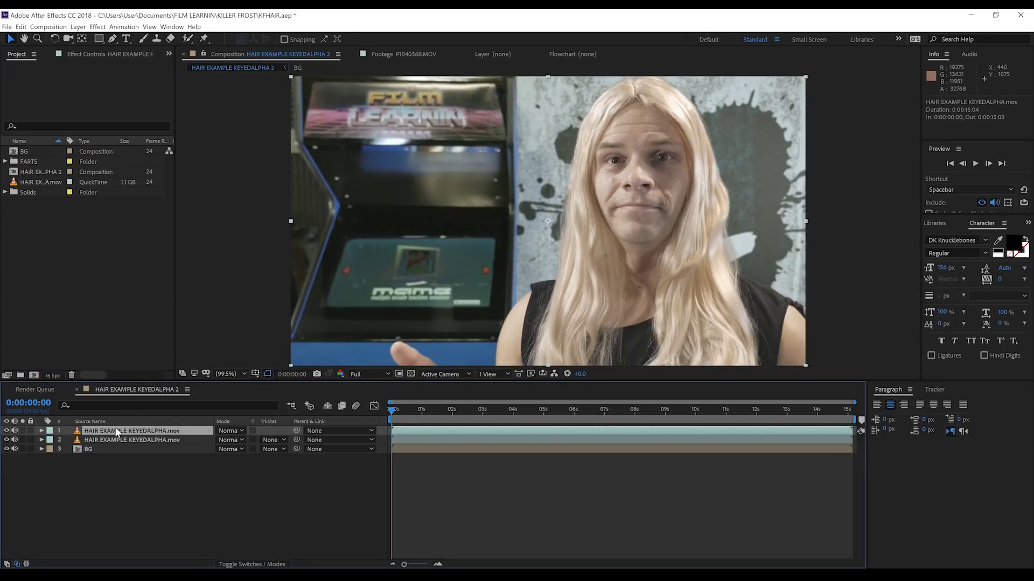
- Zoom in on the face and start Mask 1 with Pen points across the forehead and jaw
key("z")
left_click(646, 116)
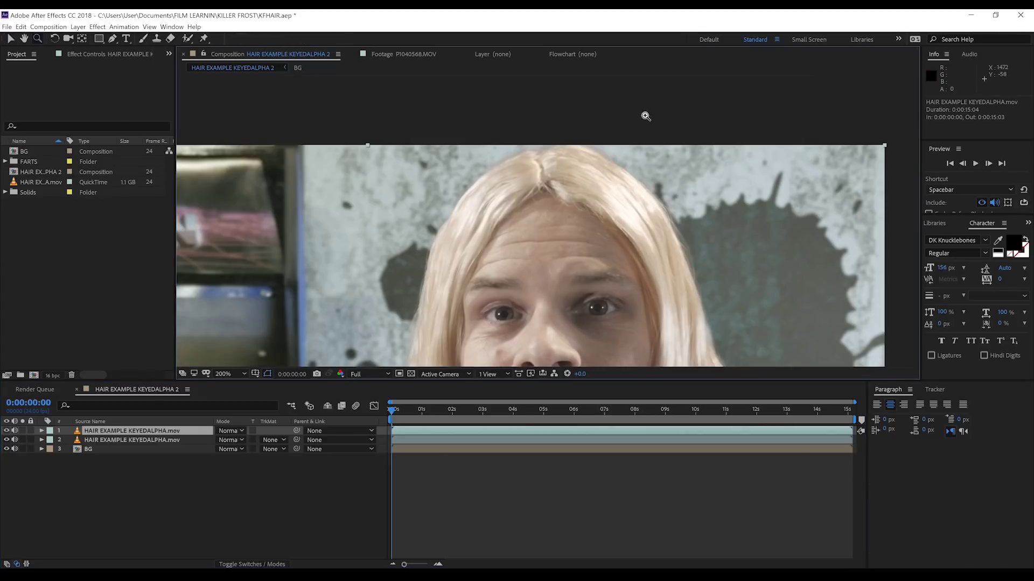
key("g")
left_click(545, 202)
left_click(532, 211)
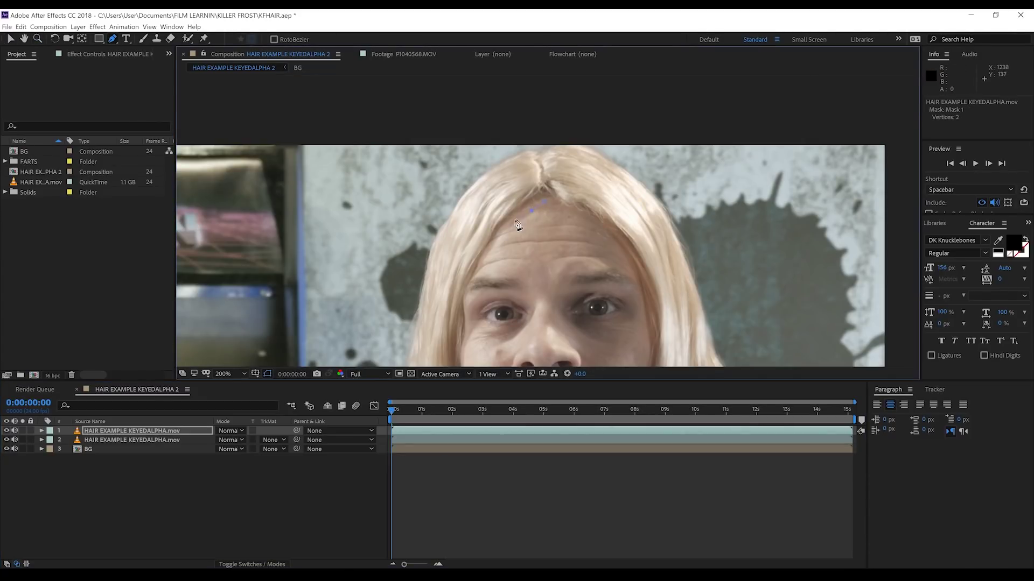
scroll(465, 341, "up", 1)
left_click(489, 261)
scroll(546, 295, "down", 1)
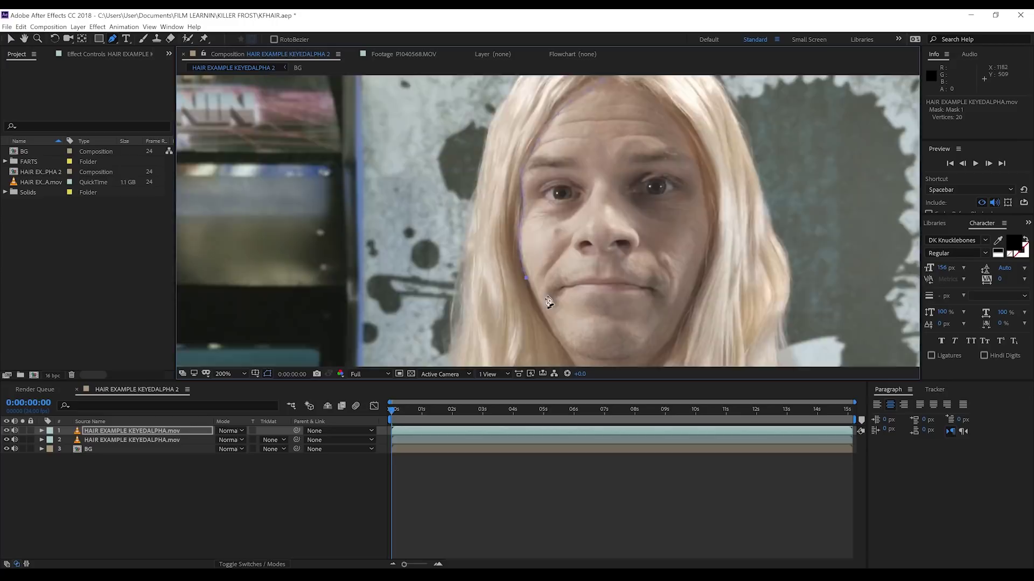
scroll(546, 295, "up", 2)
left_click(552, 306)
scroll(553, 313, "down", 2)
scroll(565, 270, "up", 2)
left_click(565, 270)
- Continue Mask 1's outline along the jaw, neck and hair toward the frame bottom
scroll(558, 211, "down", 1)
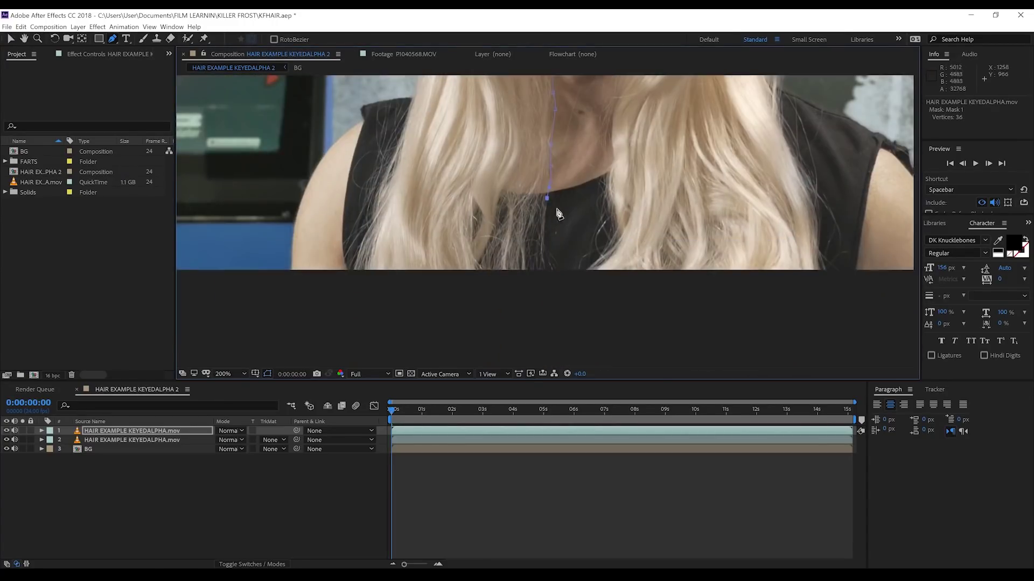
scroll(371, 148, "down", 2)
scroll(484, 215, "up", 1)
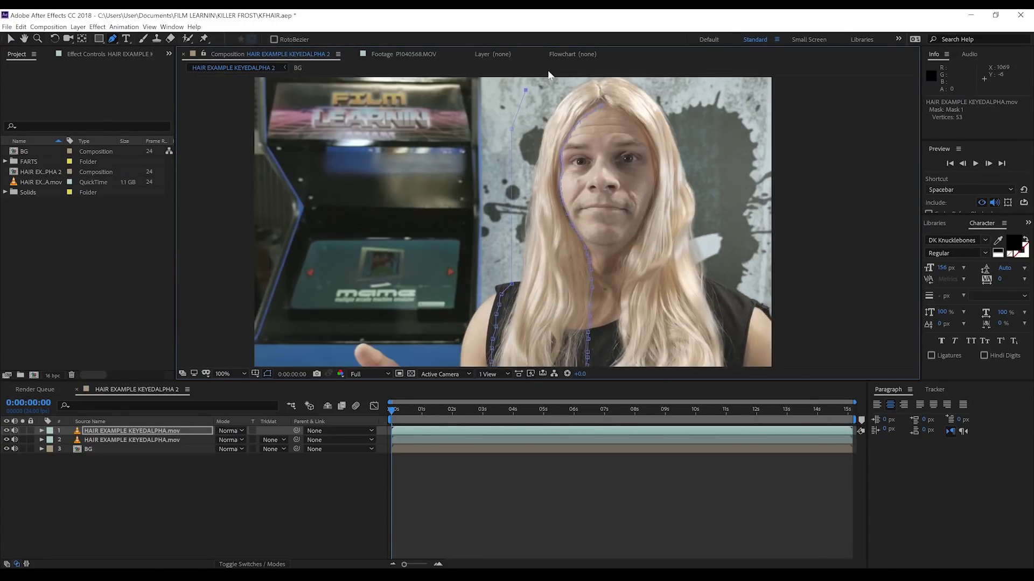
scroll(592, 134, "down", 1)
scroll(522, 234, "up", 2)
left_click(523, 203)
left_click(521, 233)
scroll(542, 302, "down", 1)
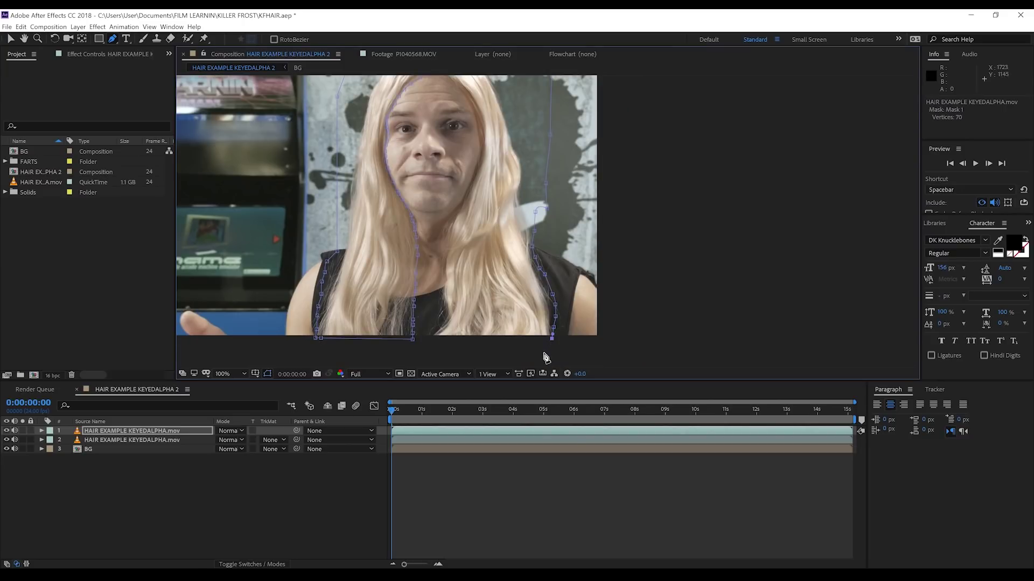
left_click(461, 207)
scroll(461, 208, "up", 2)
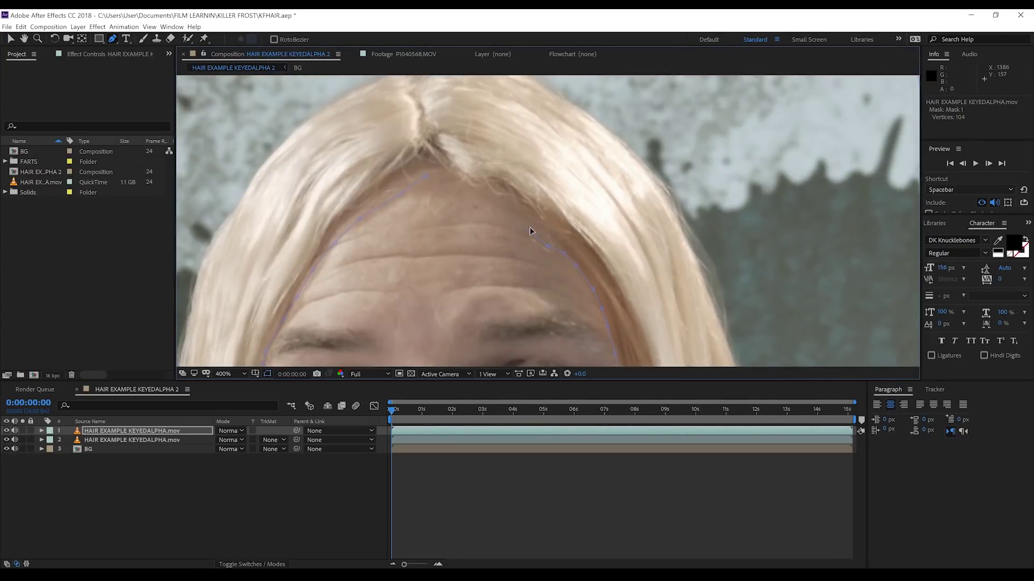
key("shift+slash")
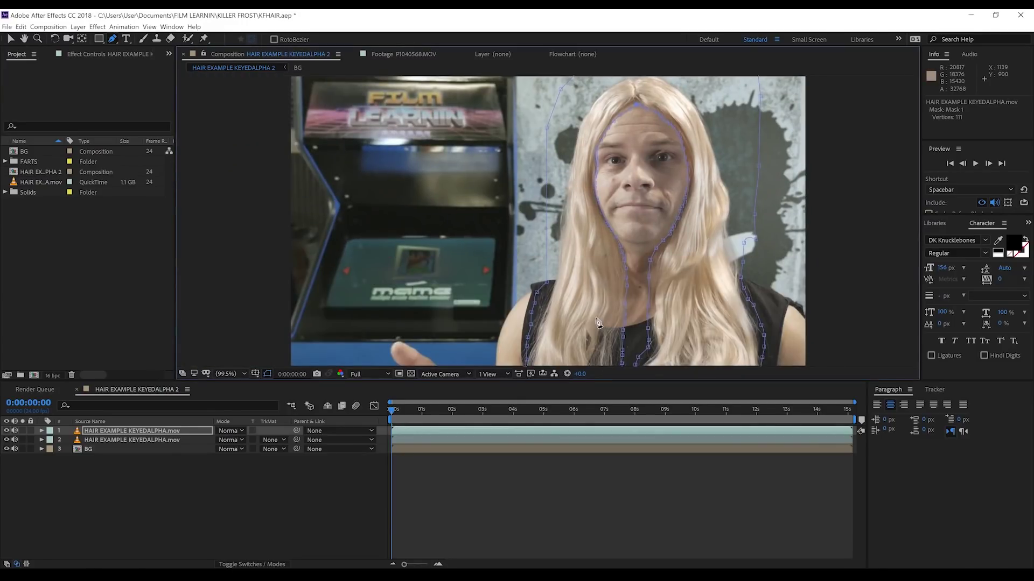
key("z")
left_click(537, 242)
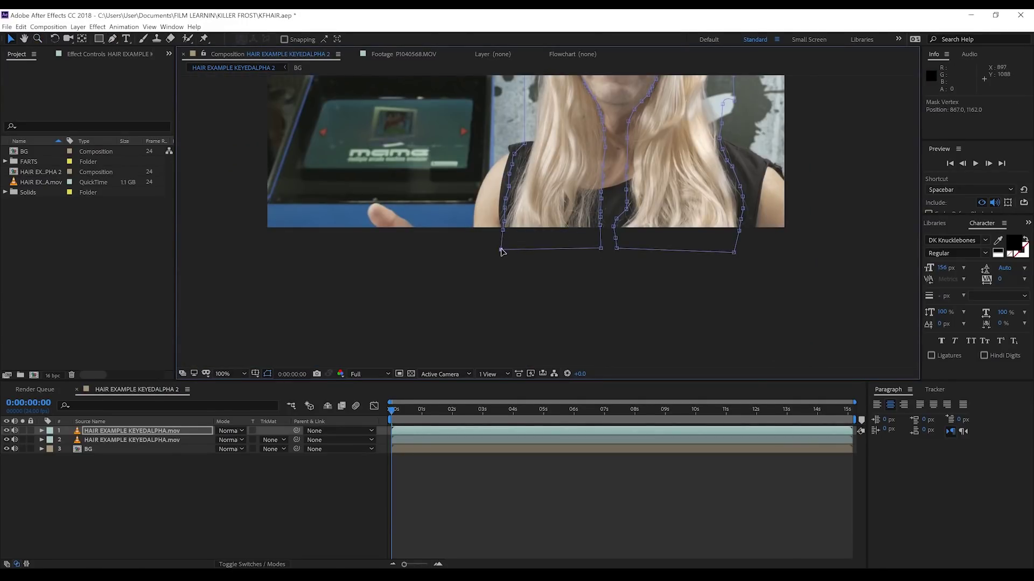
- Track Mask 1 forward through the clip, return to frame 0, and hide layer 2
key("shift+slash")
left_click(138, 433)
key("m")
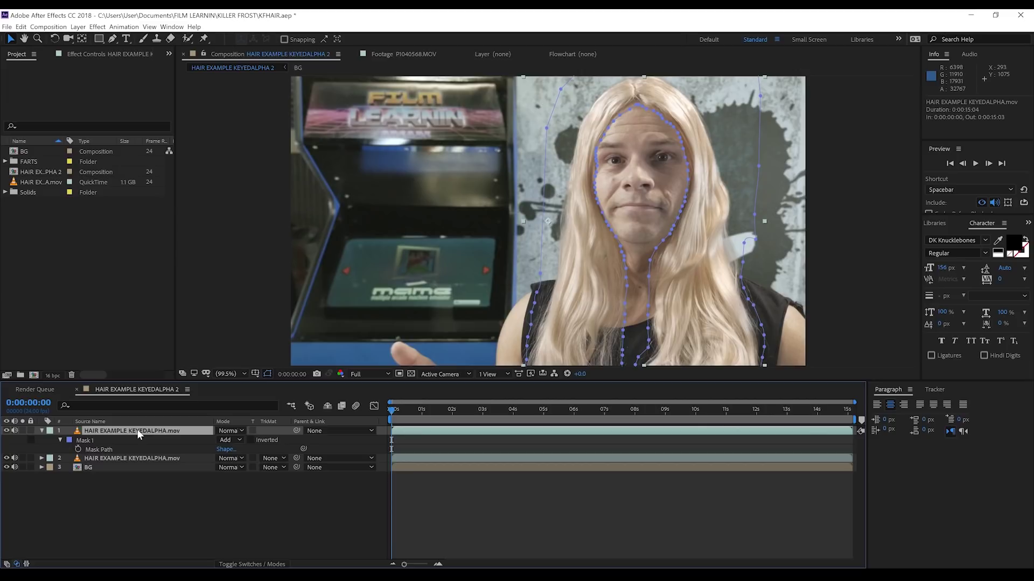
left_click(87, 441)
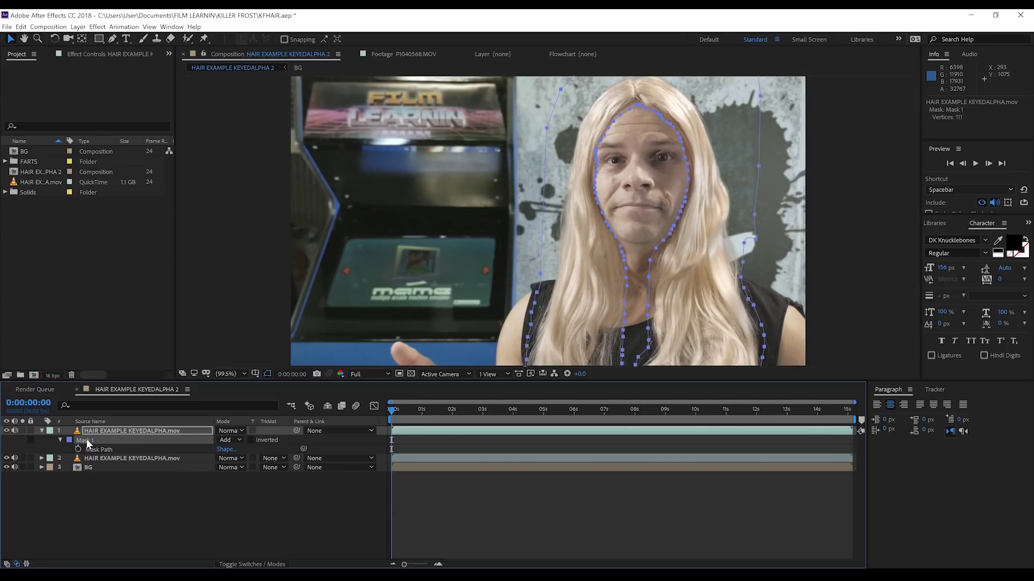
left_click(118, 447)
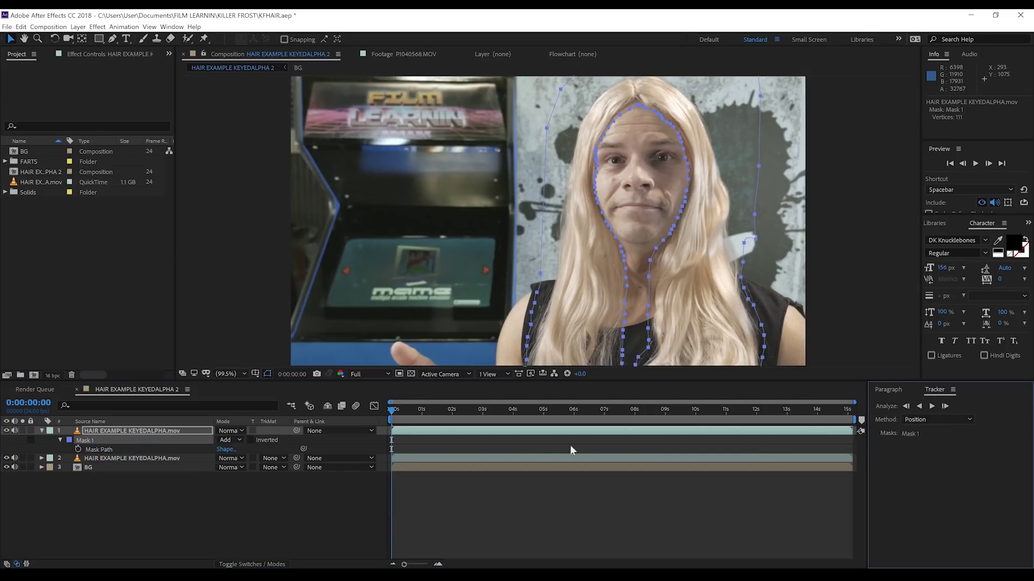
left_click(932, 407)
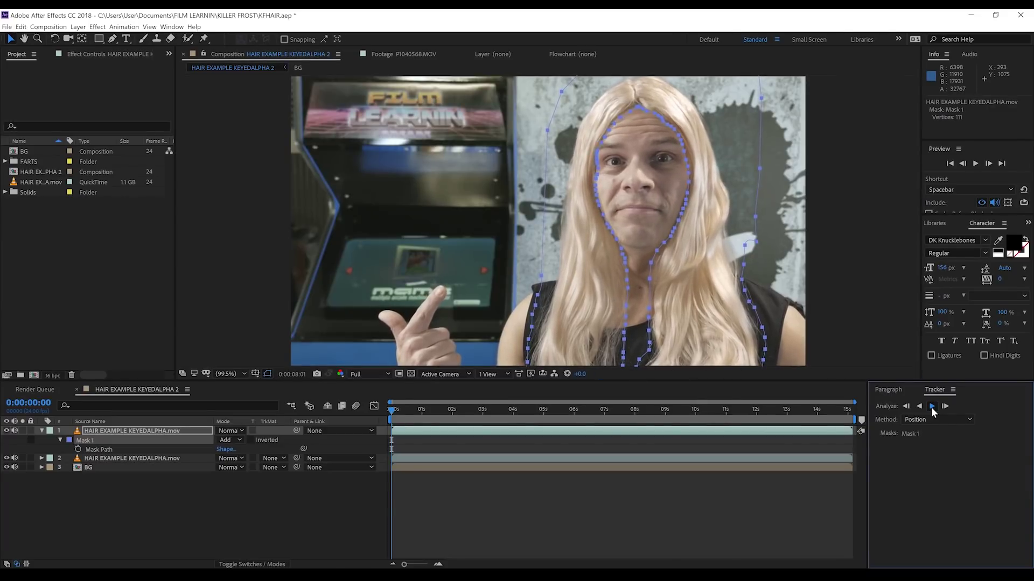
left_click(392, 410)
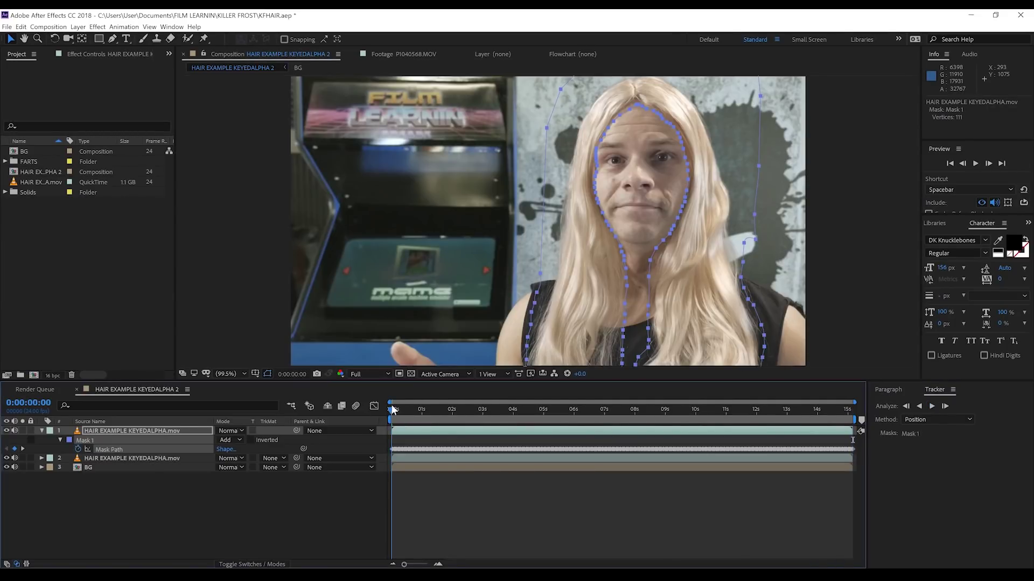
left_click(6, 458)
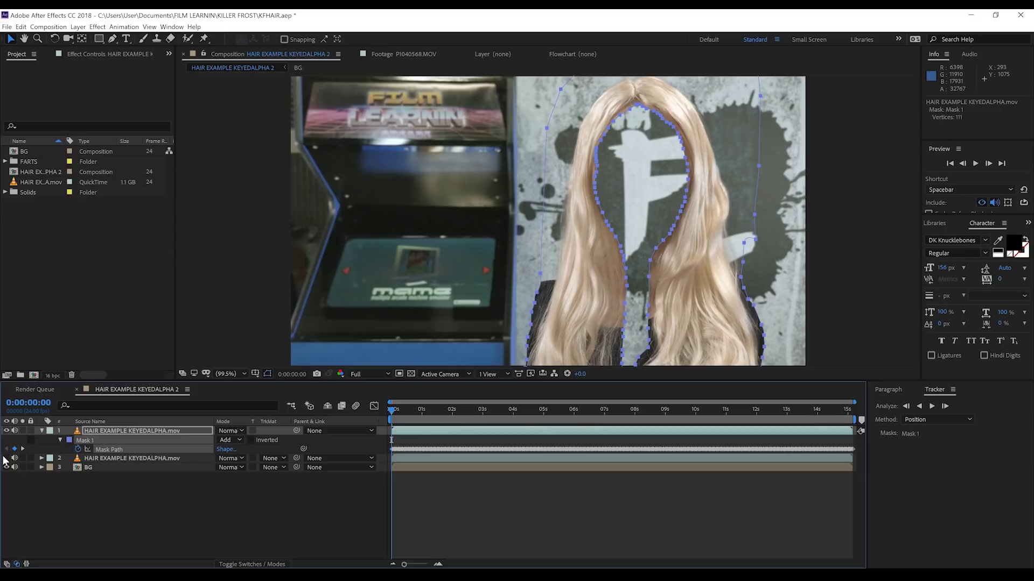
- Hide BG and give Mask 1 a 68-pixel feather, previewing the result along the timeline
left_click(115, 433)
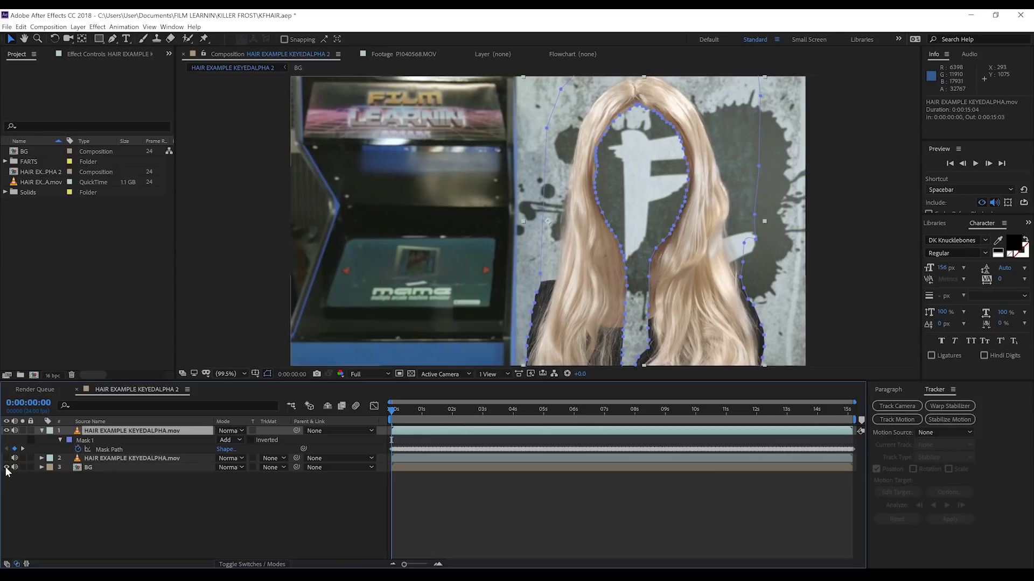
left_click(7, 468)
key("f")
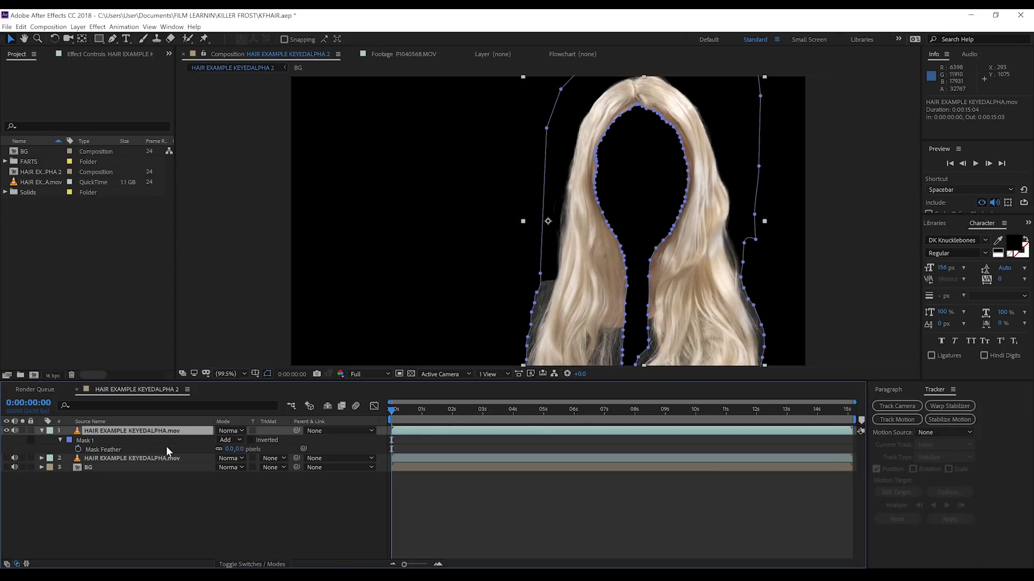
type("68")
key("Return")
left_click(468, 517)
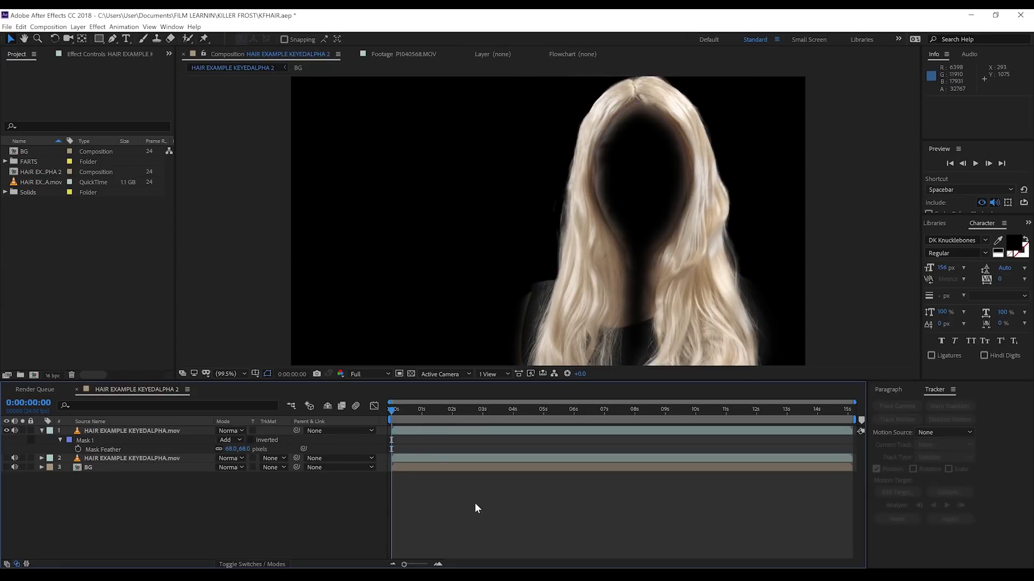
left_click_drag(428, 411, 361, 427)
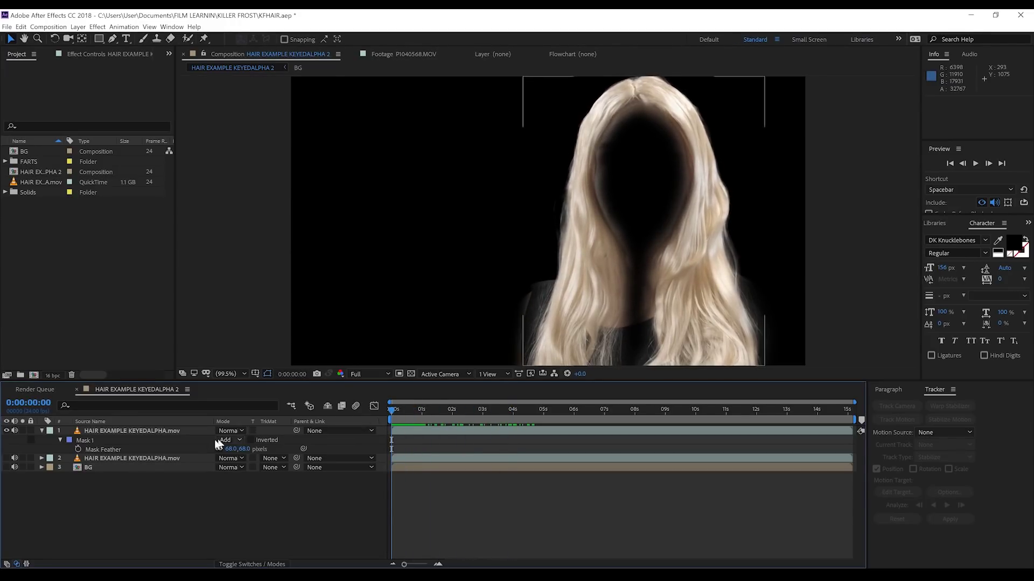
- Duplicate the masked hair layer and hide the new top copy
left_click(157, 432)
key("ctrl+d")
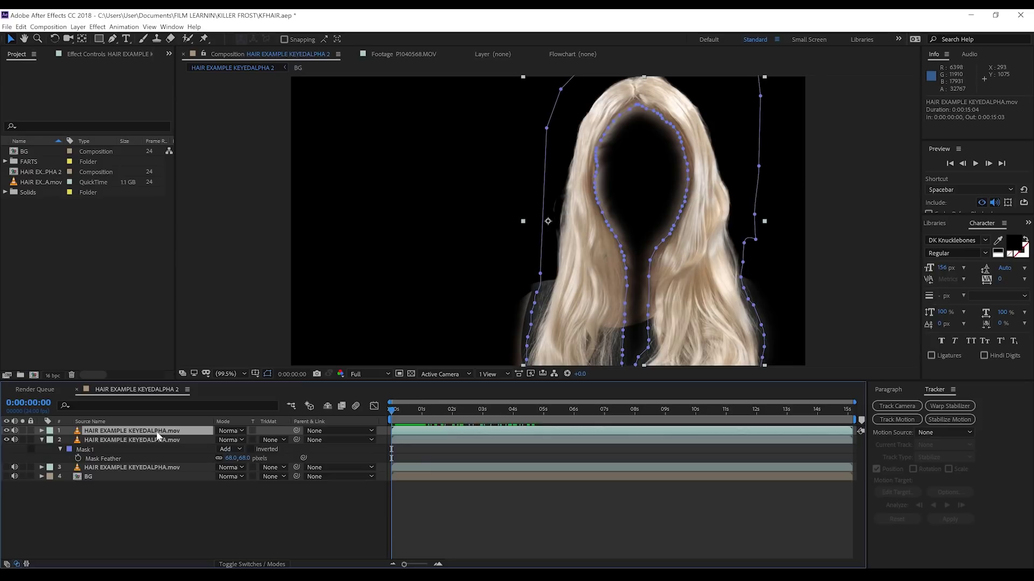
left_click(7, 431)
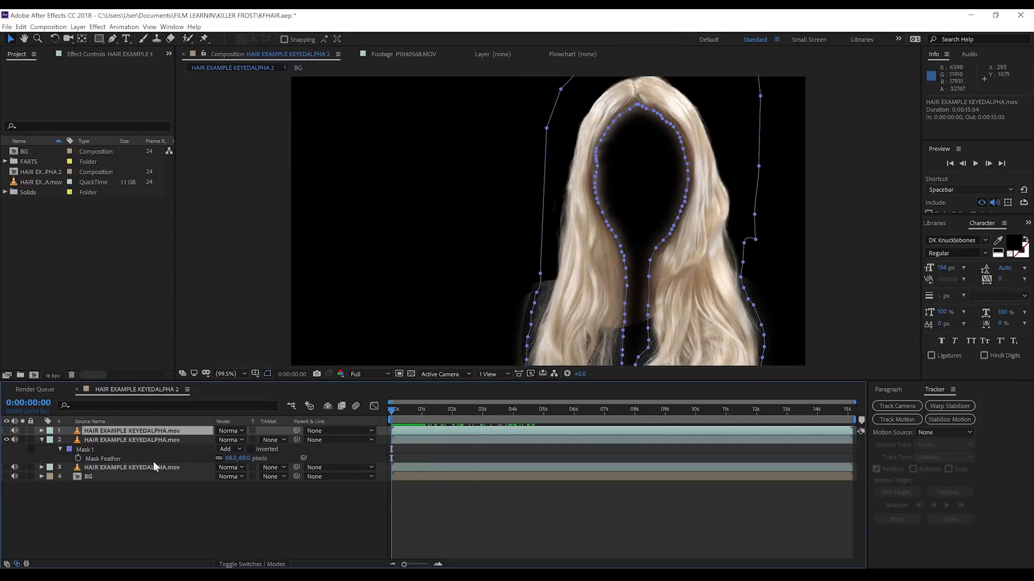
left_click(129, 441)
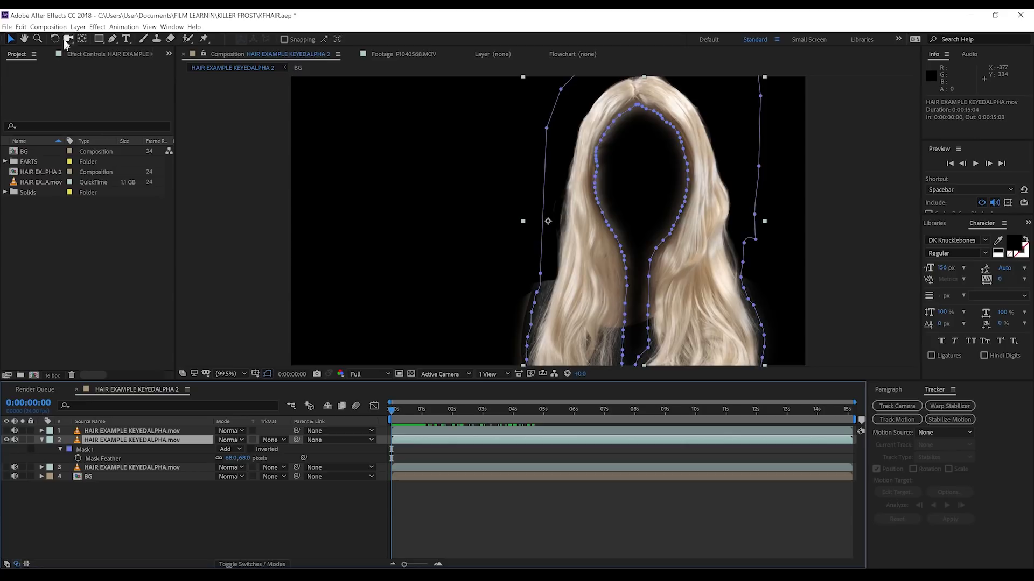
- Apply RG Magic Bullet's Colorista IV effect to the second hair layer
left_click(97, 27)
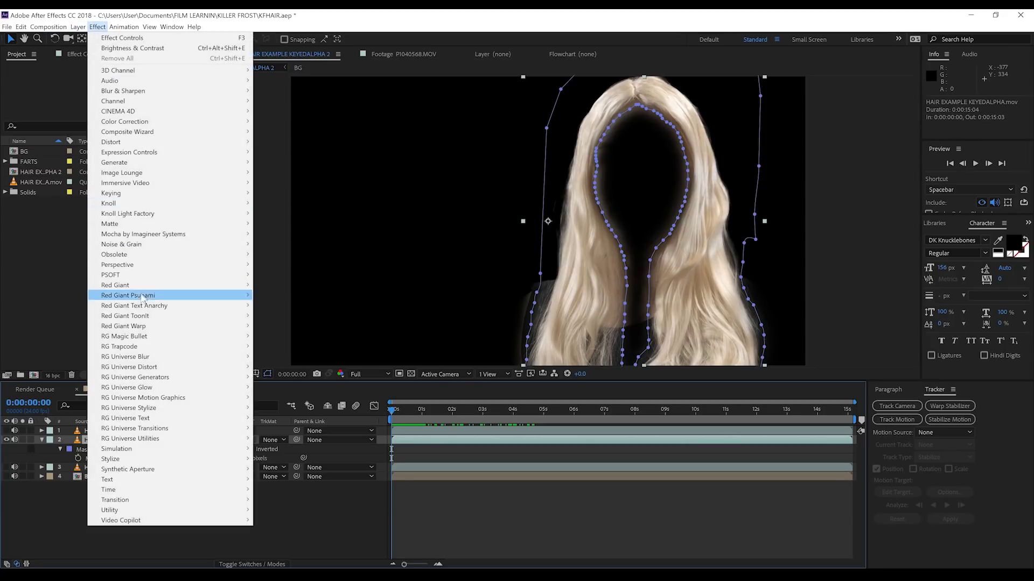
mouse_move(144, 337)
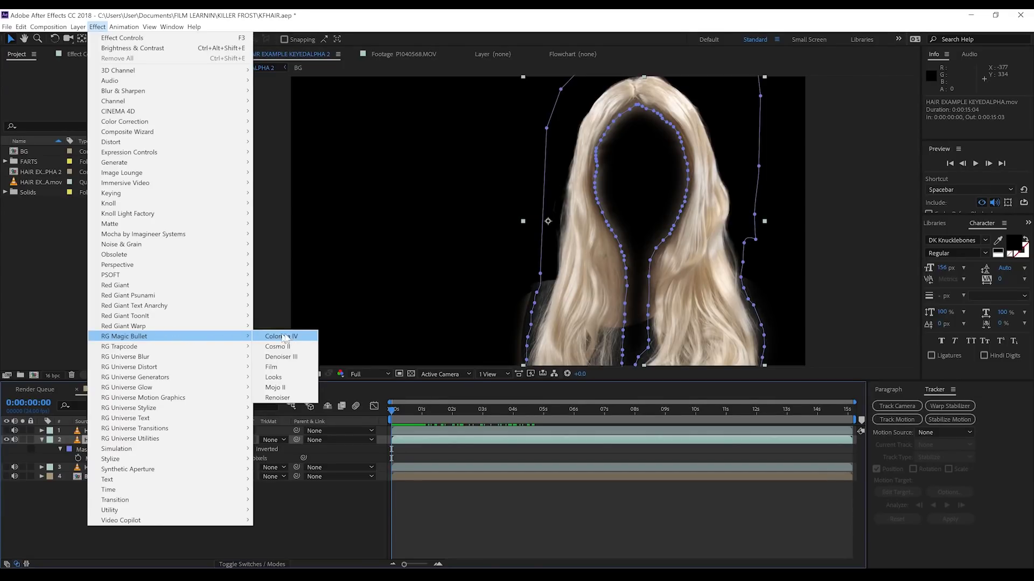
left_click(290, 337)
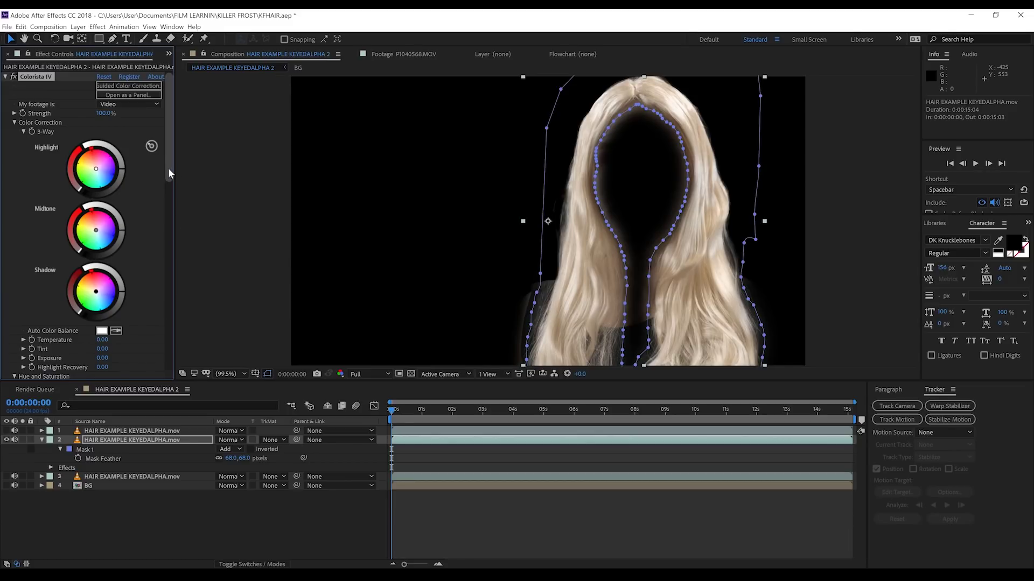
- Set Colorista IV's HSL Saturation to -25 on the second hair layer
left_click_drag(168, 168, 163, 279)
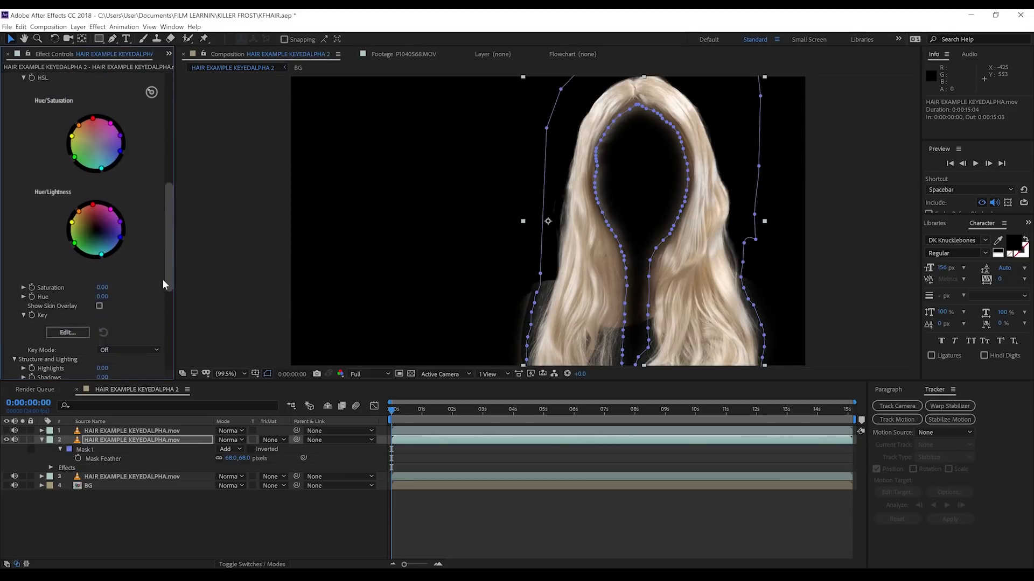
left_click(102, 284)
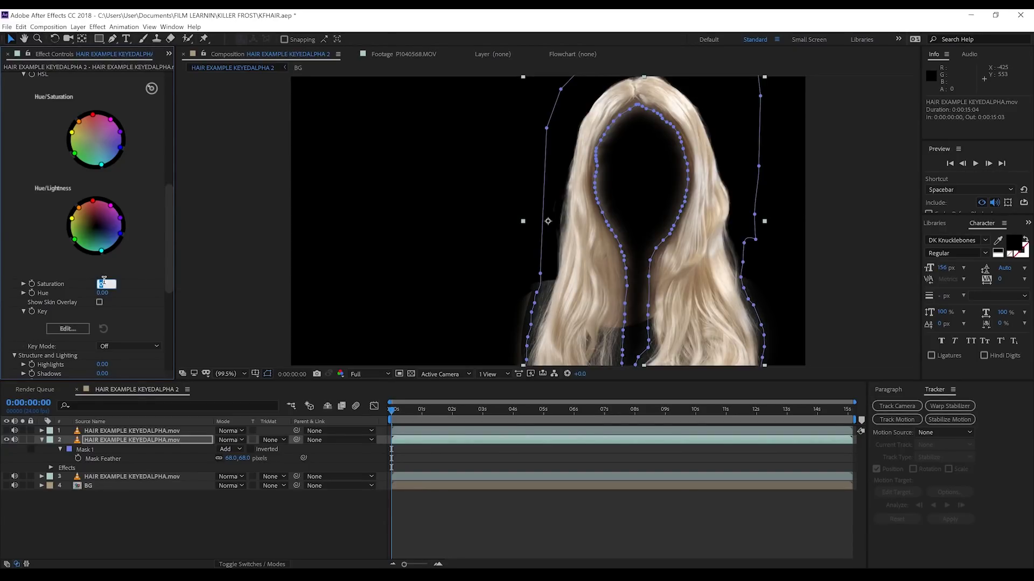
type("-25")
key("Return")
- Toggle Colorista IV off and on to compare, then select the top hair layer
left_click_drag(167, 215, 170, 86)
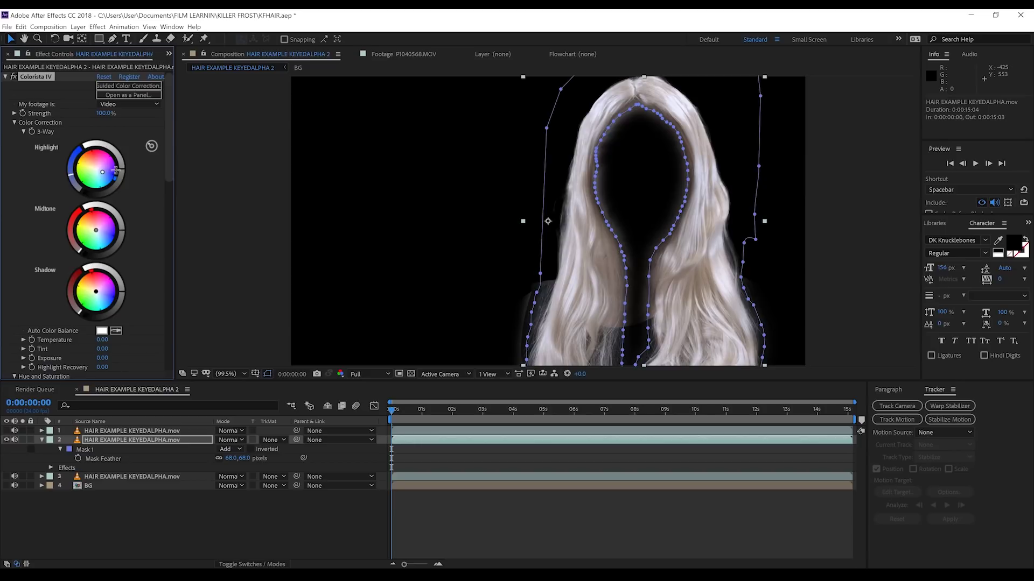
left_click(13, 77)
left_click(13, 76)
left_click(13, 76)
left_click(14, 77)
left_click(99, 431)
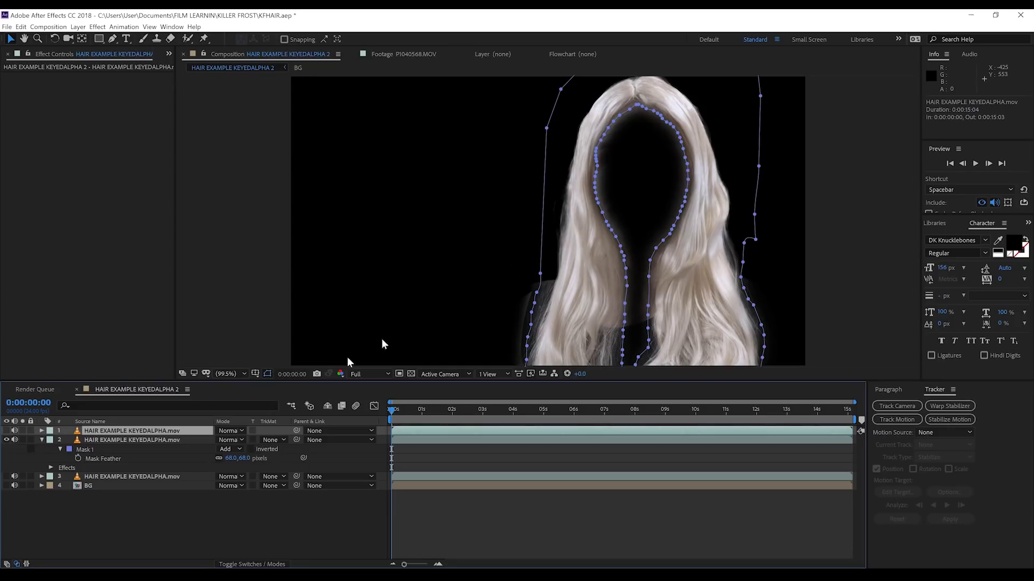
- Apply RG Magic Bullet's Colorista IV to the top hair layer as well
left_click(98, 27)
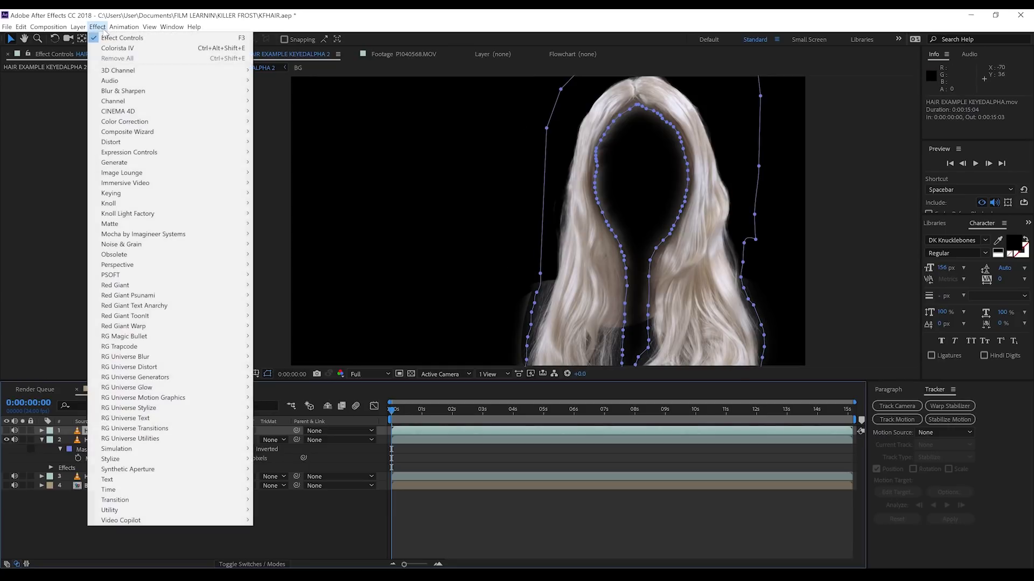
mouse_move(124, 123)
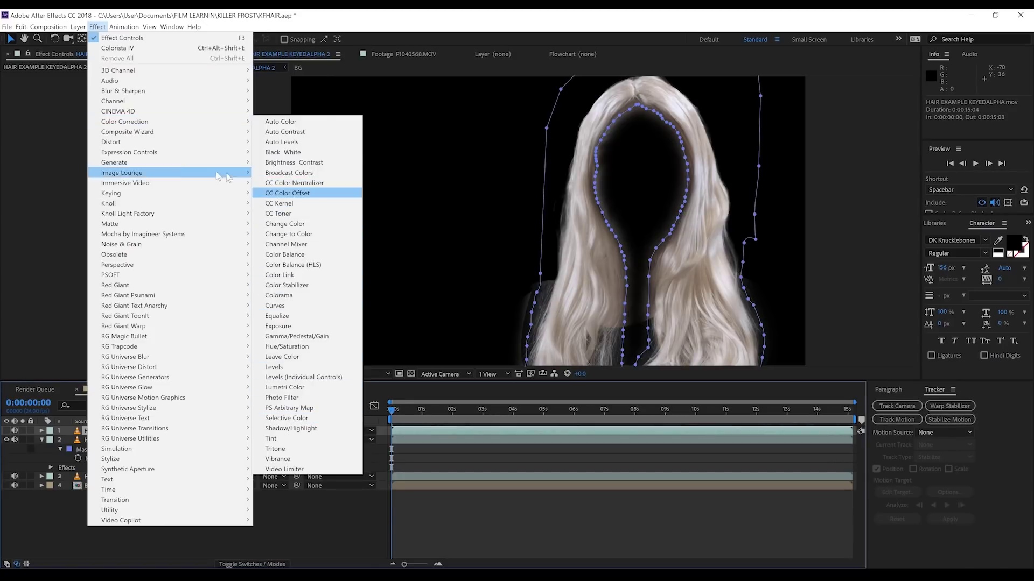
mouse_move(135, 339)
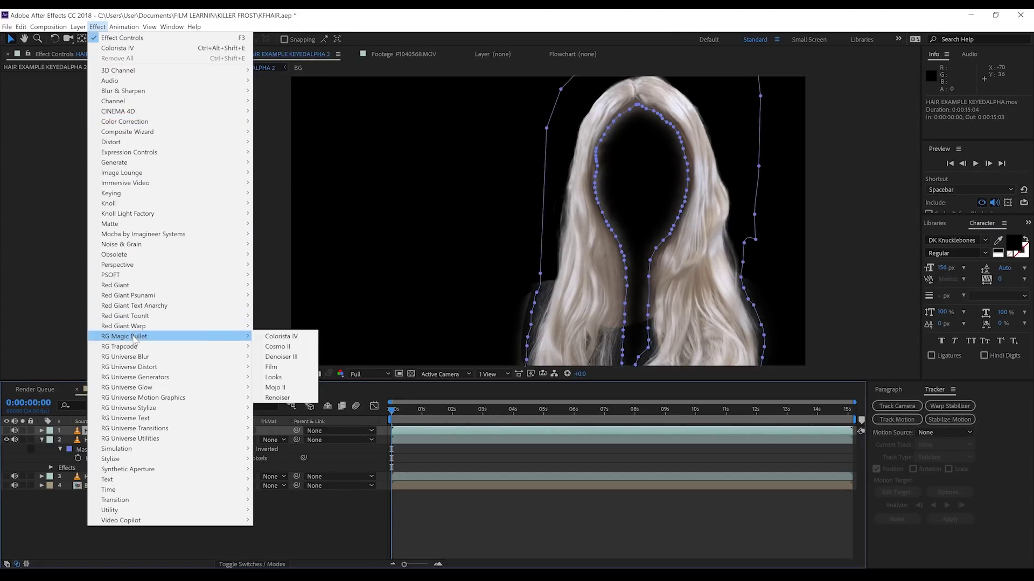
left_click(280, 338)
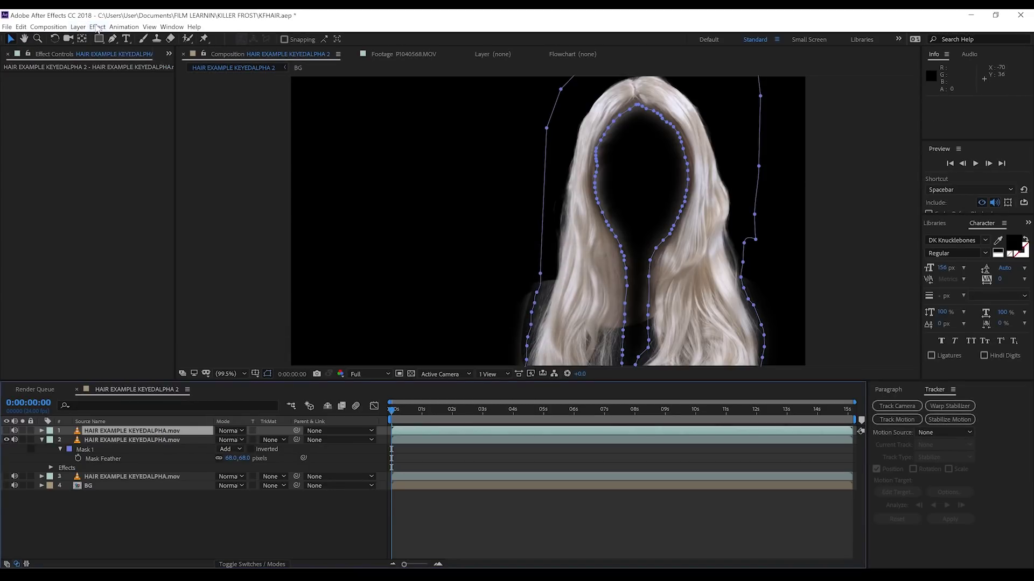
left_click(94, 27)
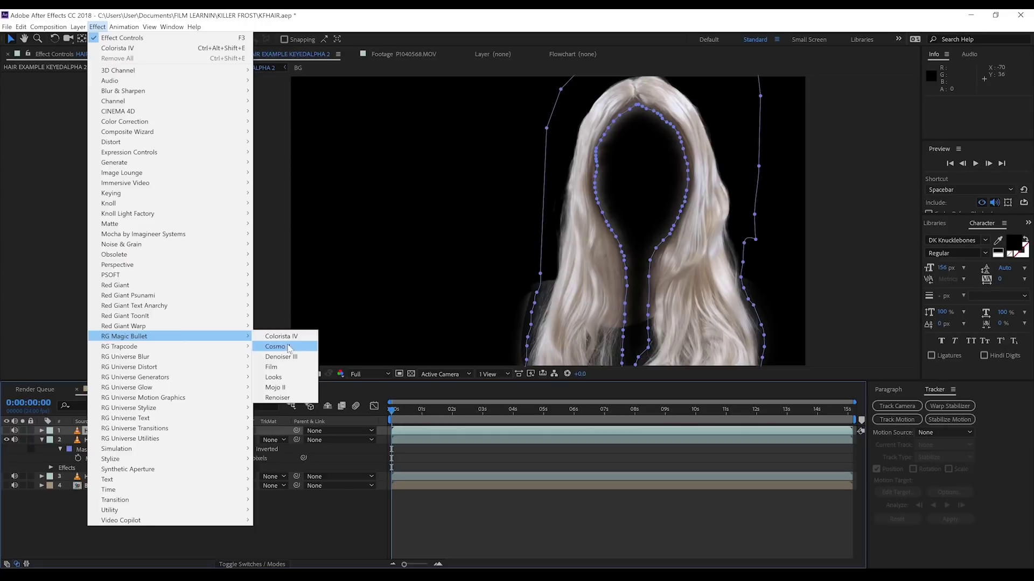
left_click(278, 337)
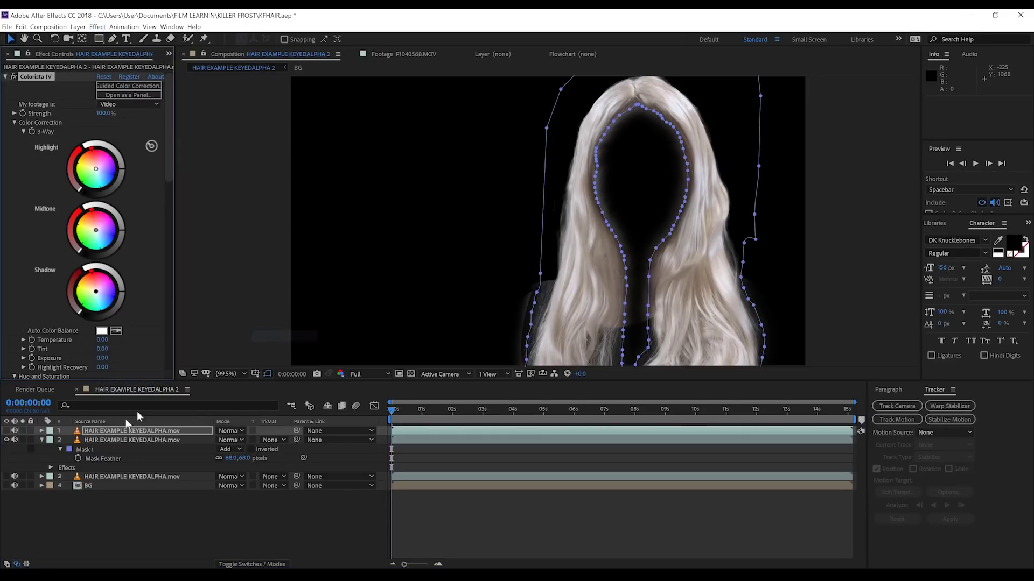
- Show the top hair layer and set its Colorista Exposure to -0.31 and Saturation to -51
left_click(7, 431)
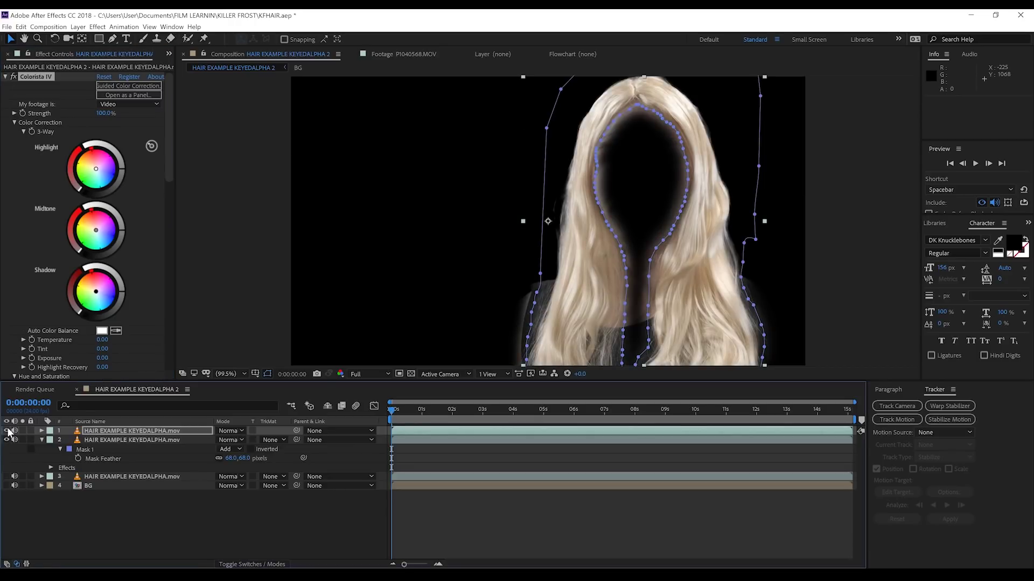
left_click(98, 433)
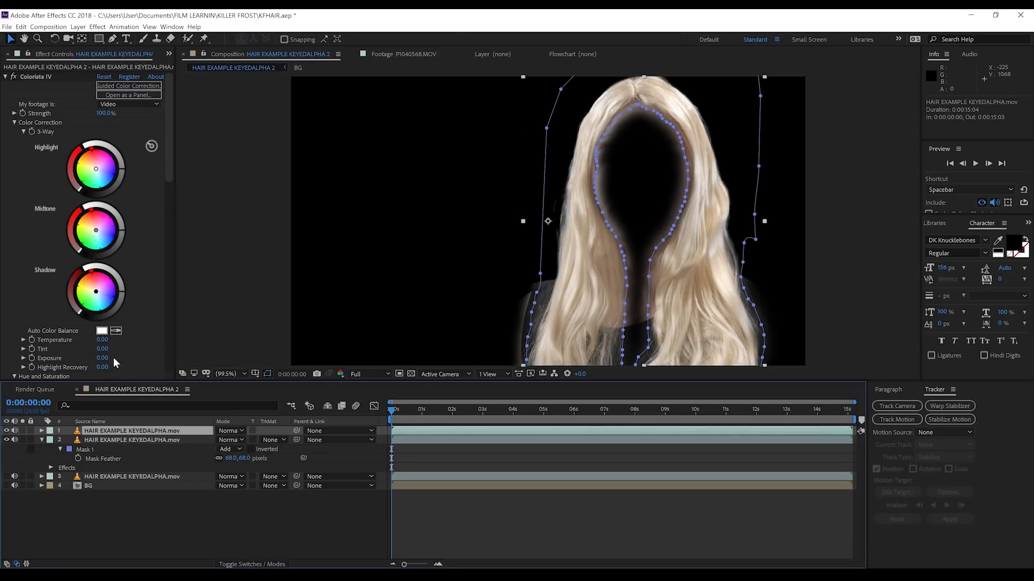
left_click_drag(104, 360, 112, 351)
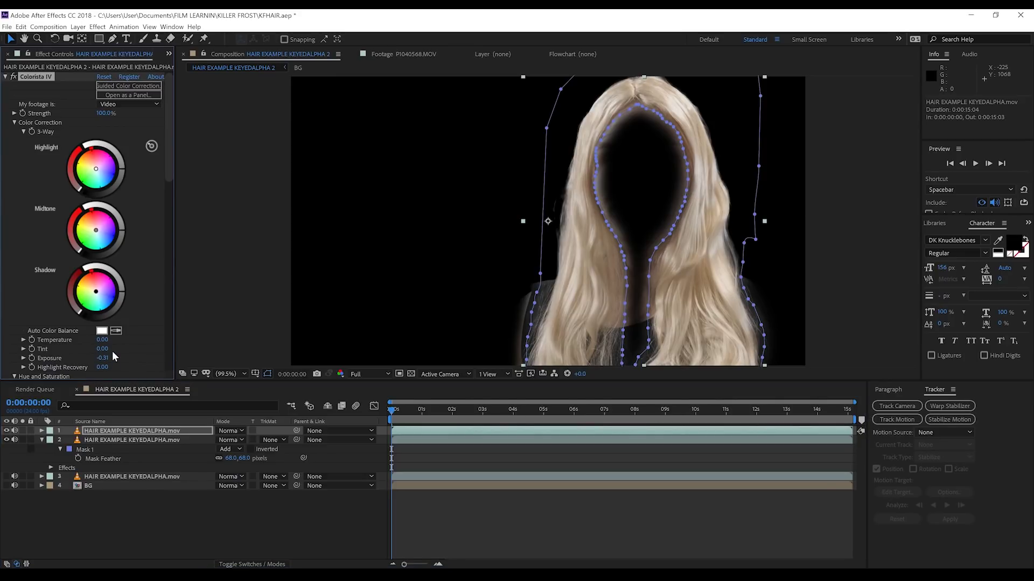
scroll(165, 157, "down", 5)
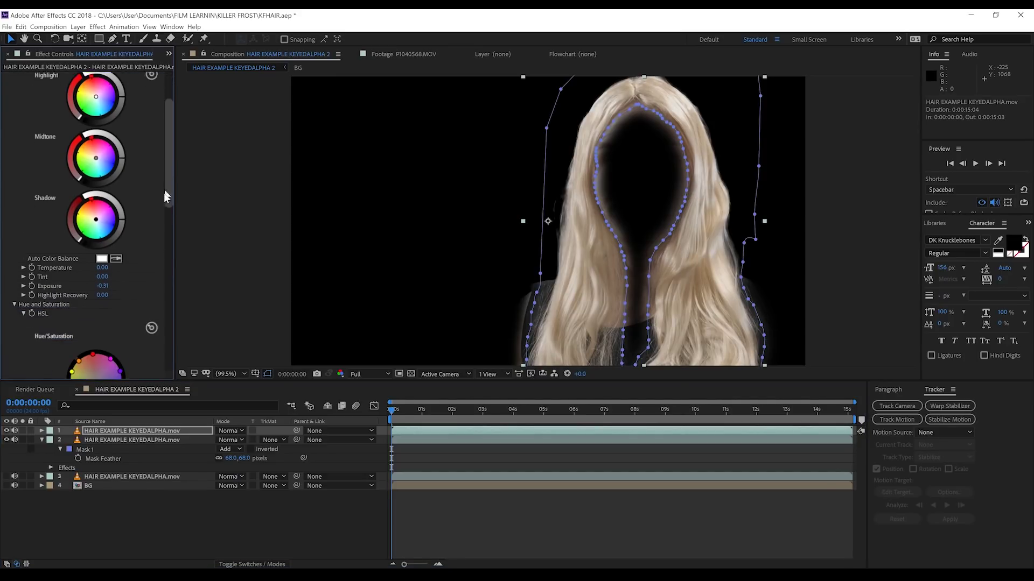
scroll(164, 215, "down", 8)
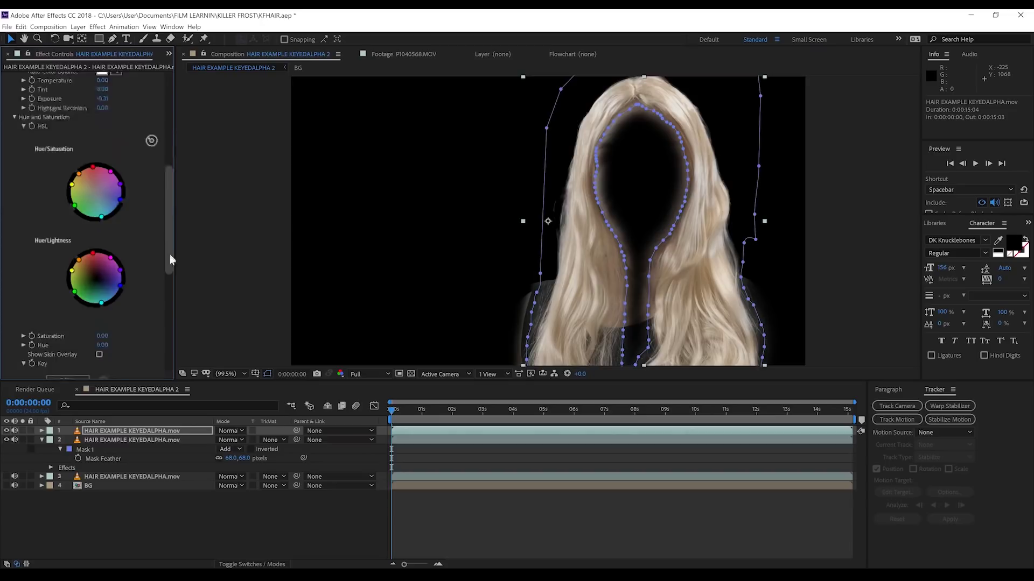
left_click(102, 219)
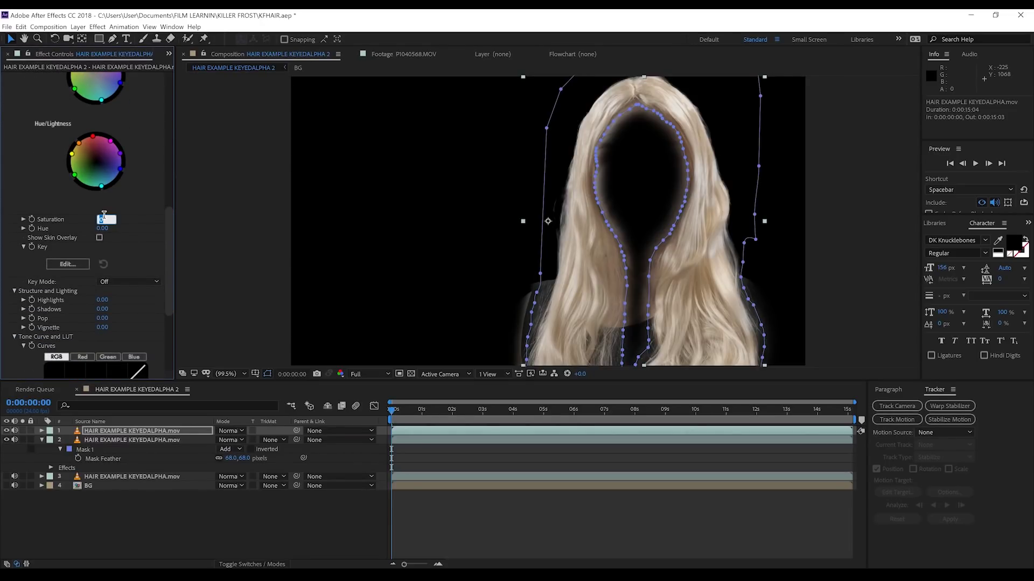
type("-51")
key("Return")
- Drag the Midtone wheel toward orange to turn the hair darker brown
left_click_drag(169, 230, 170, 68)
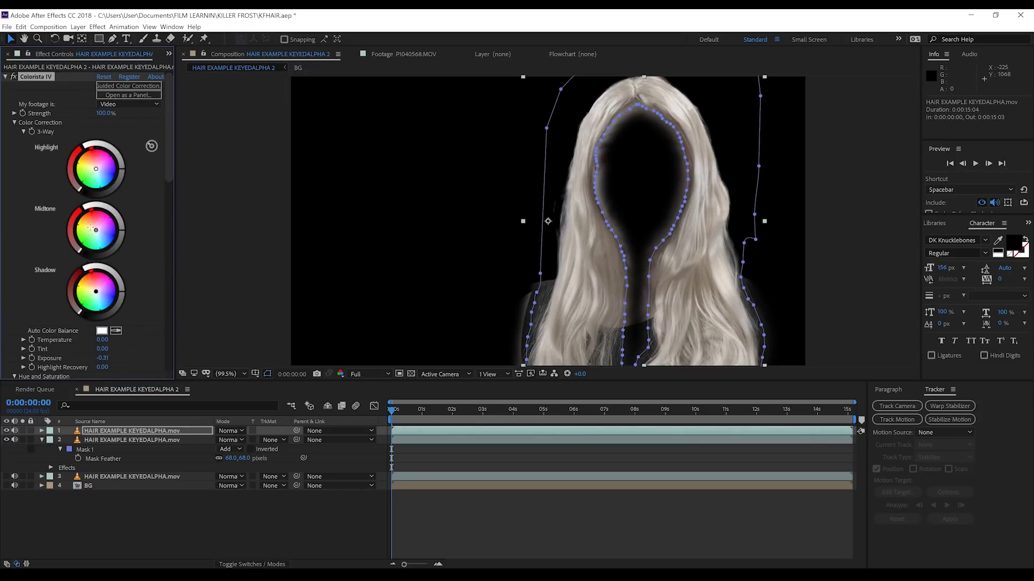
left_click_drag(96, 230, 90, 225)
left_click_drag(73, 216, 72, 226)
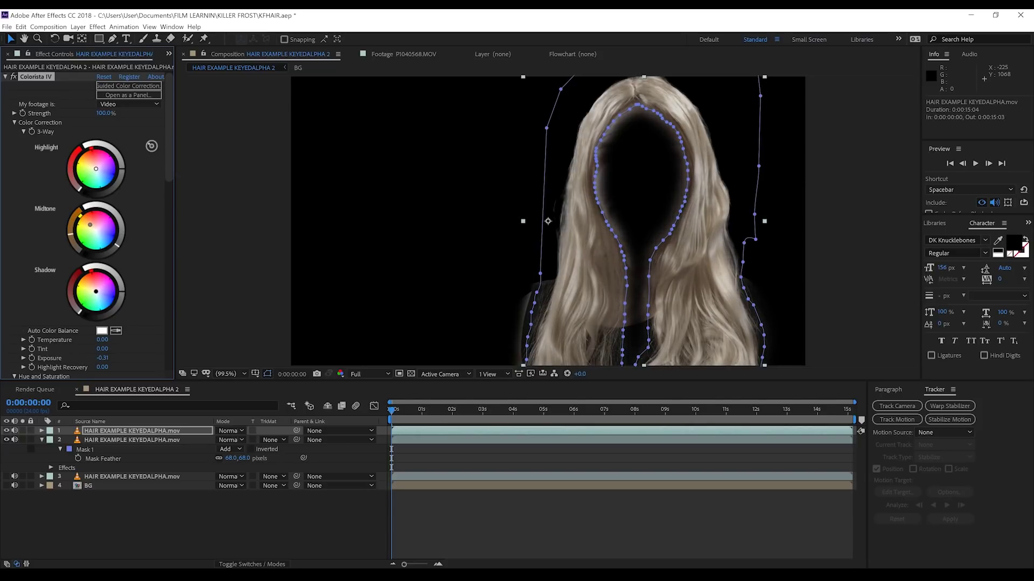
left_click_drag(72, 226, 72, 232)
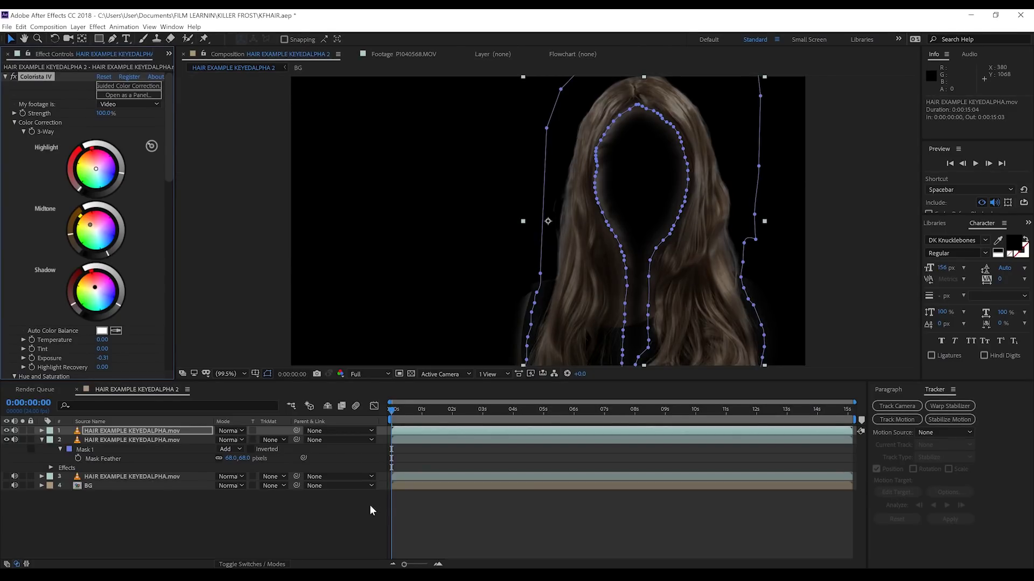
- Toggle Colorista IV off and on to compare the original blonde with the brown hair
left_click(348, 511)
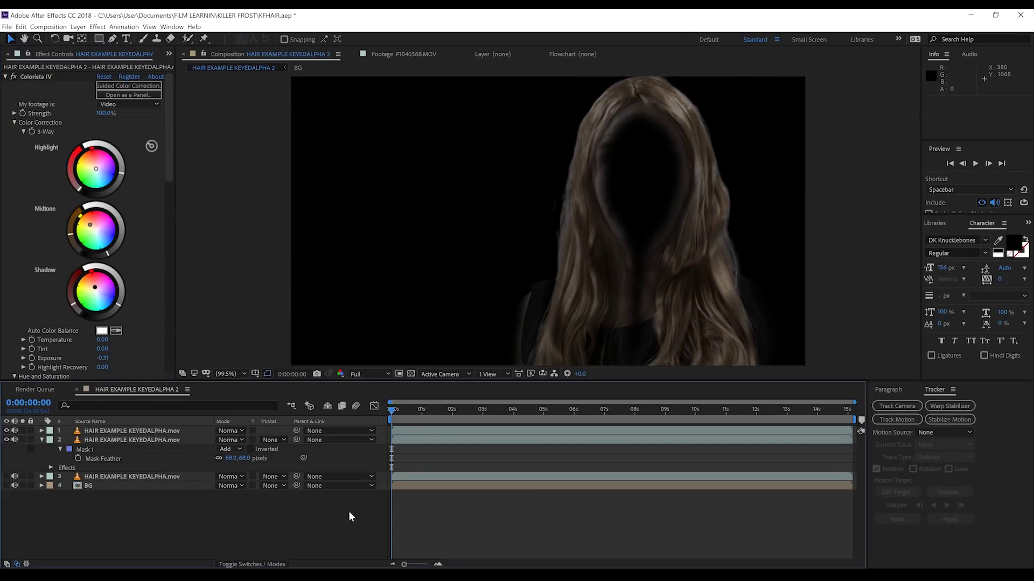
left_click(13, 75)
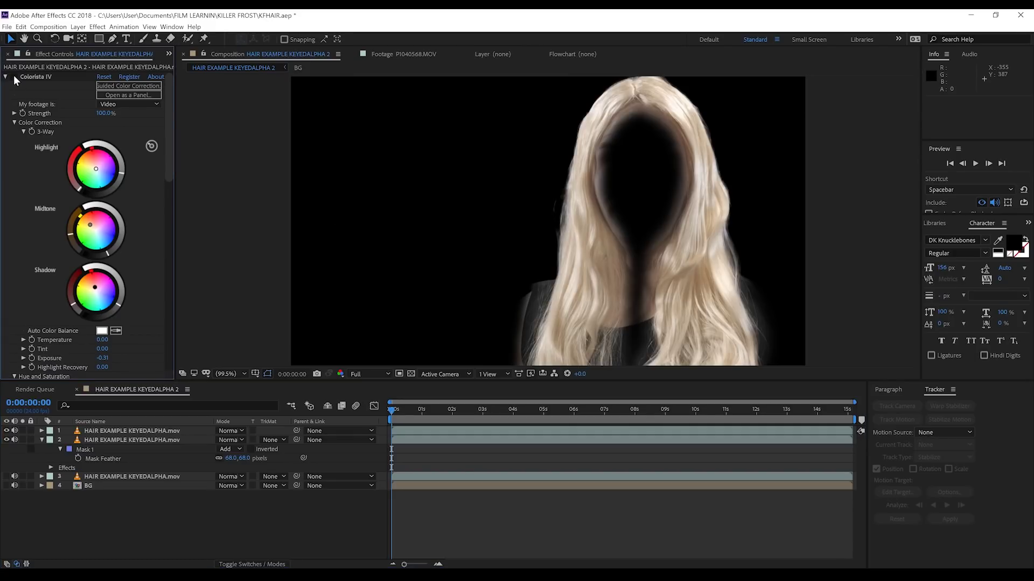
left_click(14, 76)
left_click(14, 77)
left_click(14, 76)
left_click(13, 76)
left_click(14, 76)
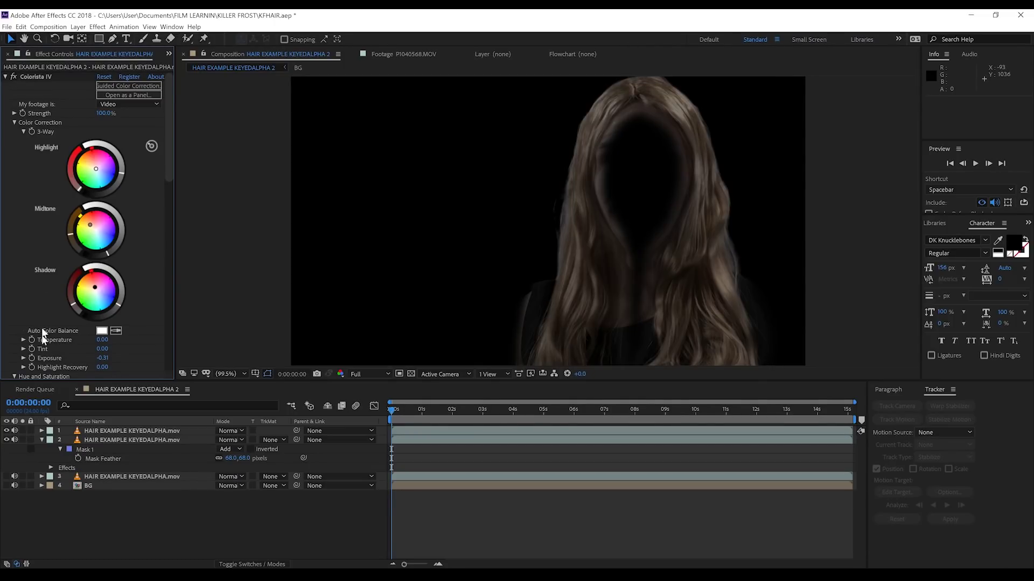
- Turn on layer 3 so the face footage shows beneath the brown hair
left_click(41, 438)
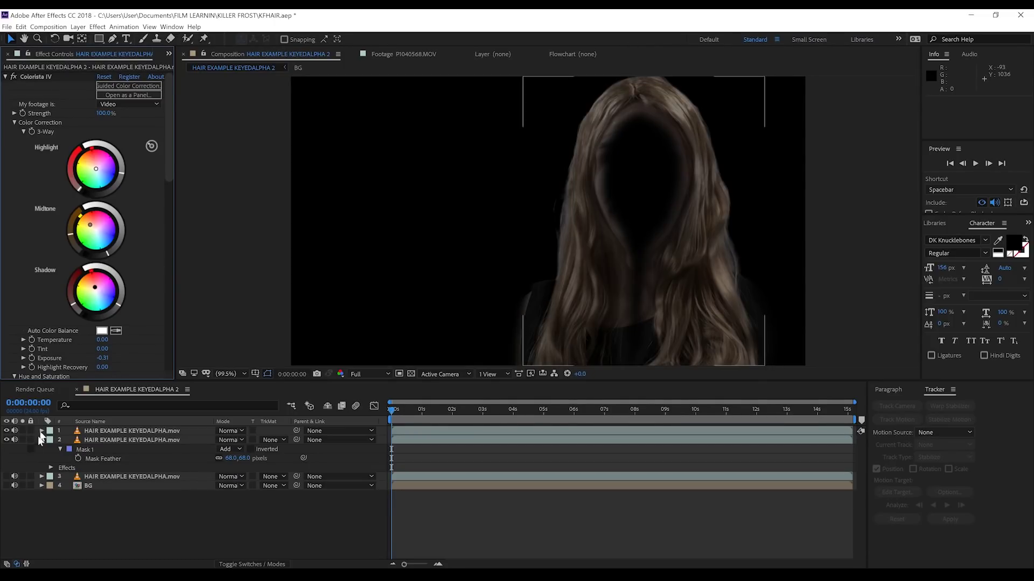
left_click(7, 477)
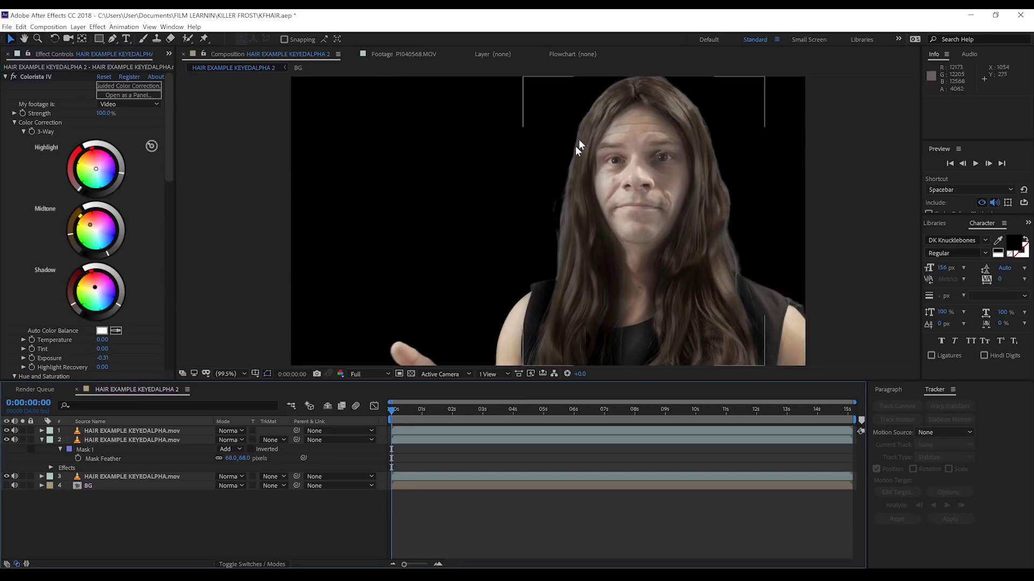
left_click(633, 113)
- Give the top layer's Mask 1 a 41 px feather and -6 px expansion
left_click(111, 431)
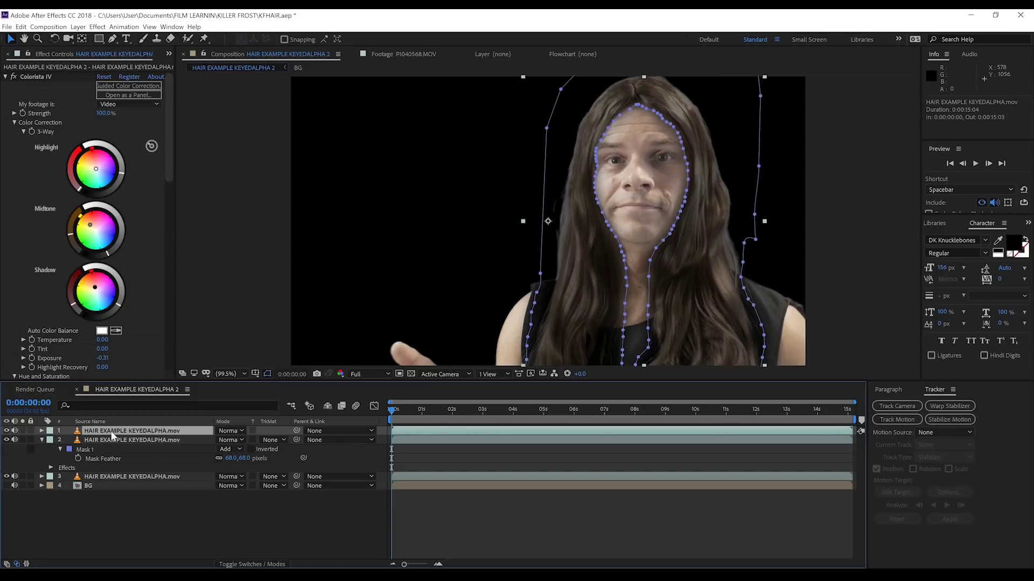
key("m")
key("m")
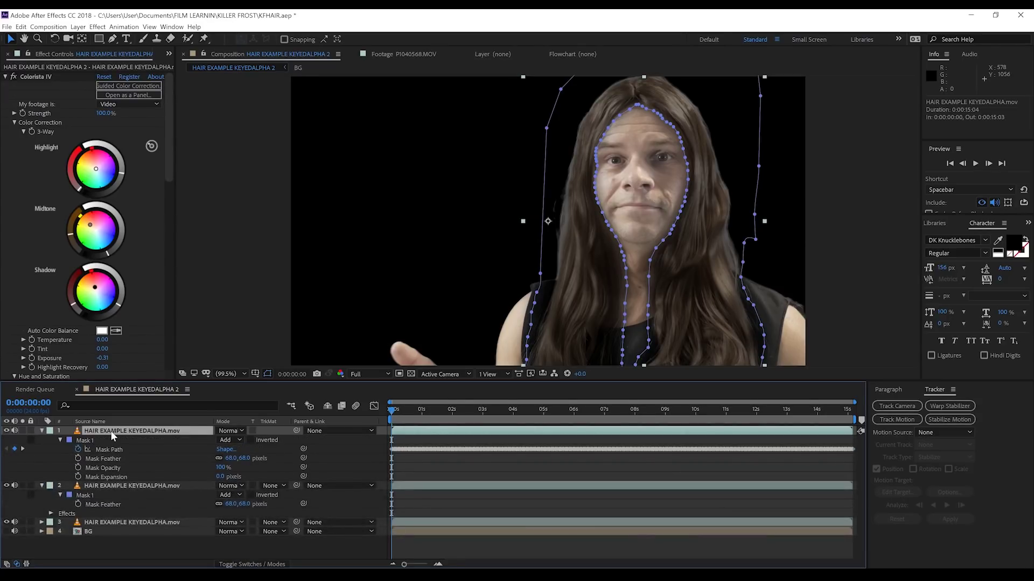
left_click(244, 458)
type("41")
key("Return")
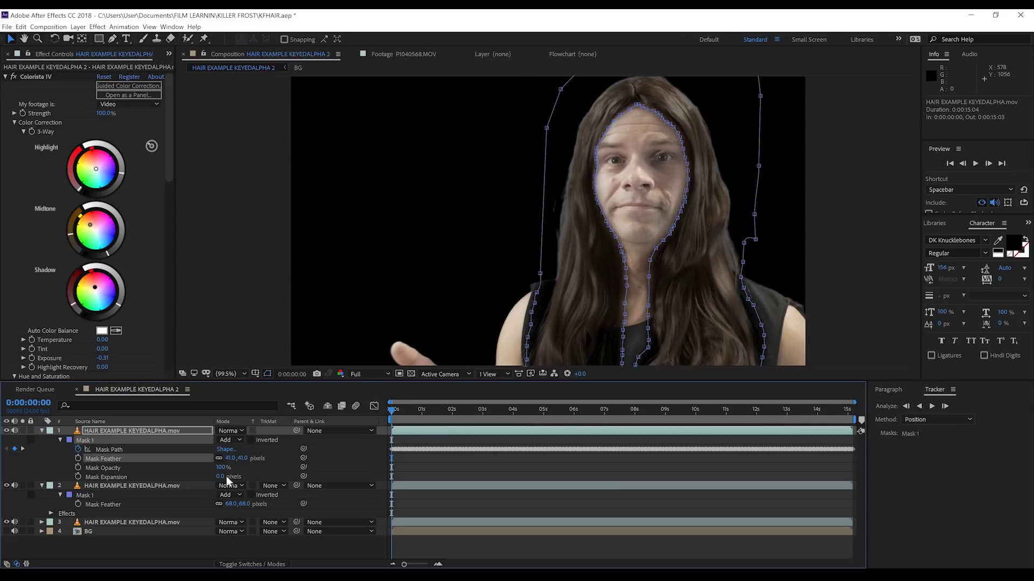
left_click(227, 477)
type("-6")
key("Return")
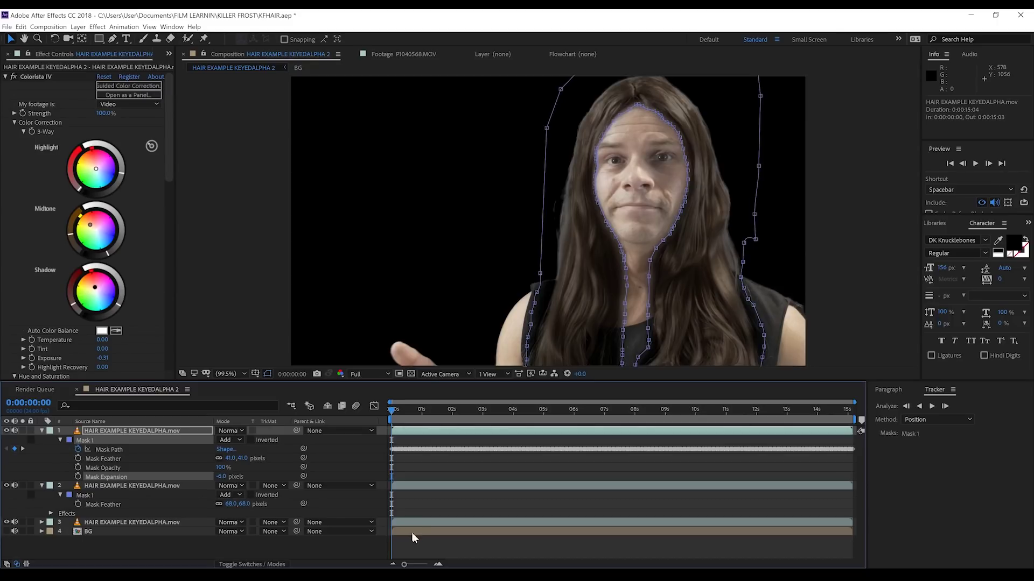
left_click(415, 539)
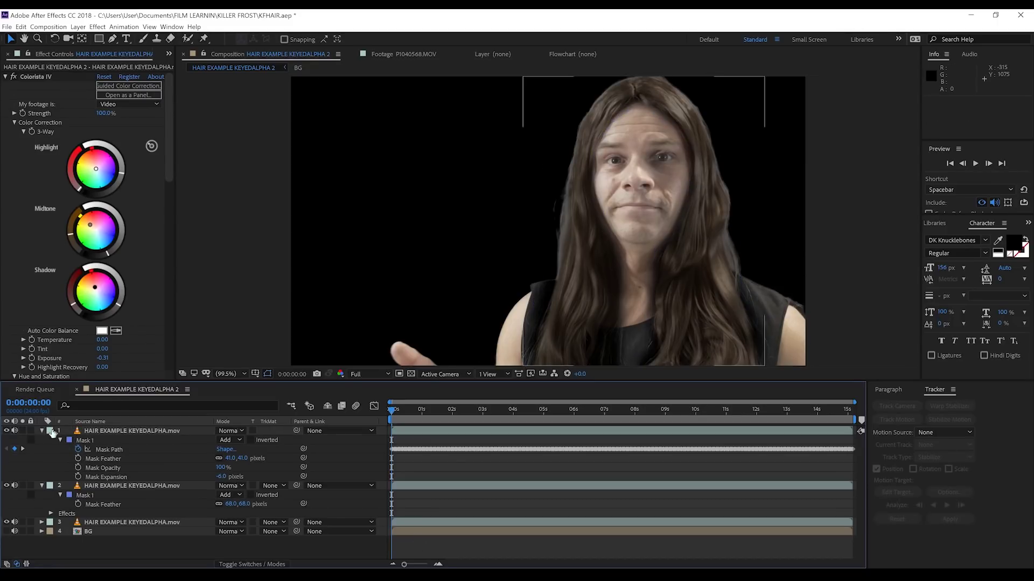
- Toggle the recoloured top layer to compare, then collapse both hair layers' properties
left_click(7, 431)
left_click(7, 431)
left_click(6, 431)
left_click(7, 431)
left_click(497, 124)
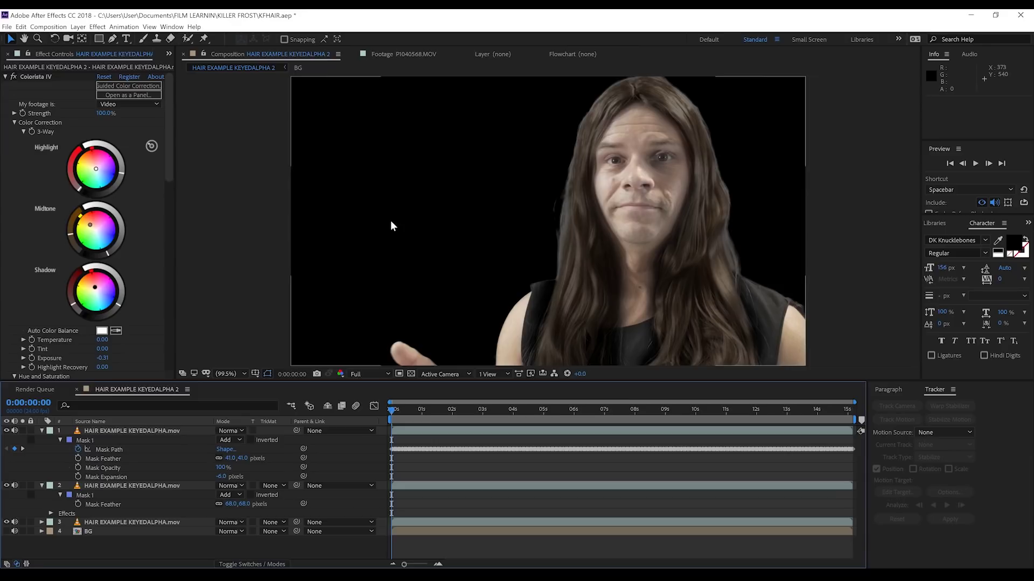
left_click(42, 431)
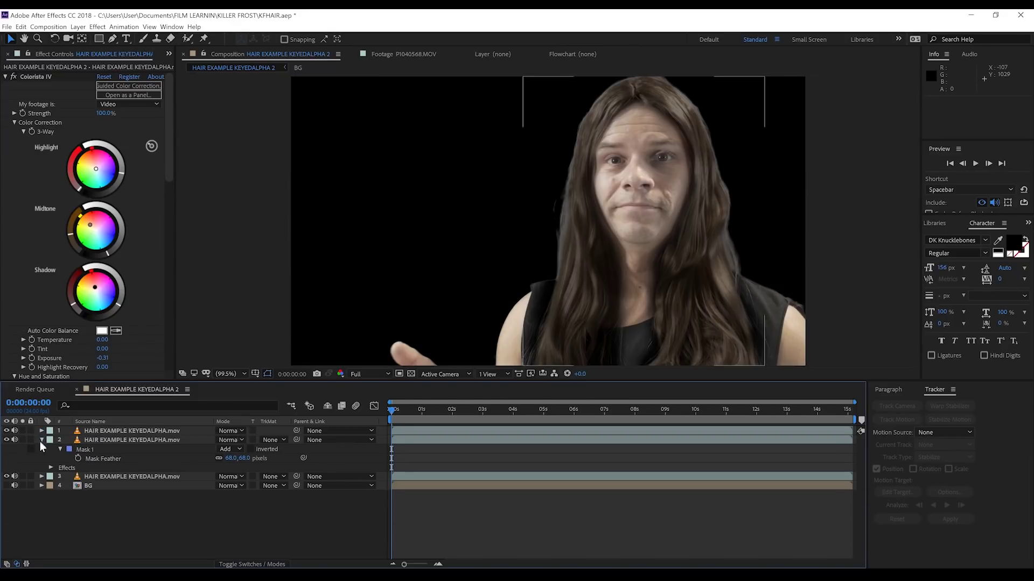
left_click(41, 440)
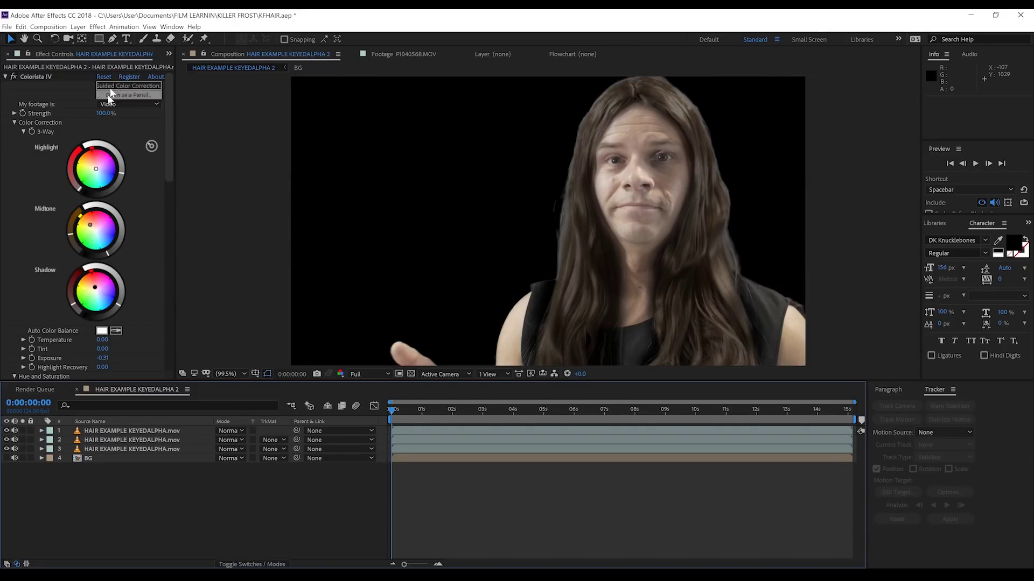
- Add a new 1920×1080 black solid, Black Solid 6, at the top of the stack
left_click(78, 27)
mouse_move(92, 37)
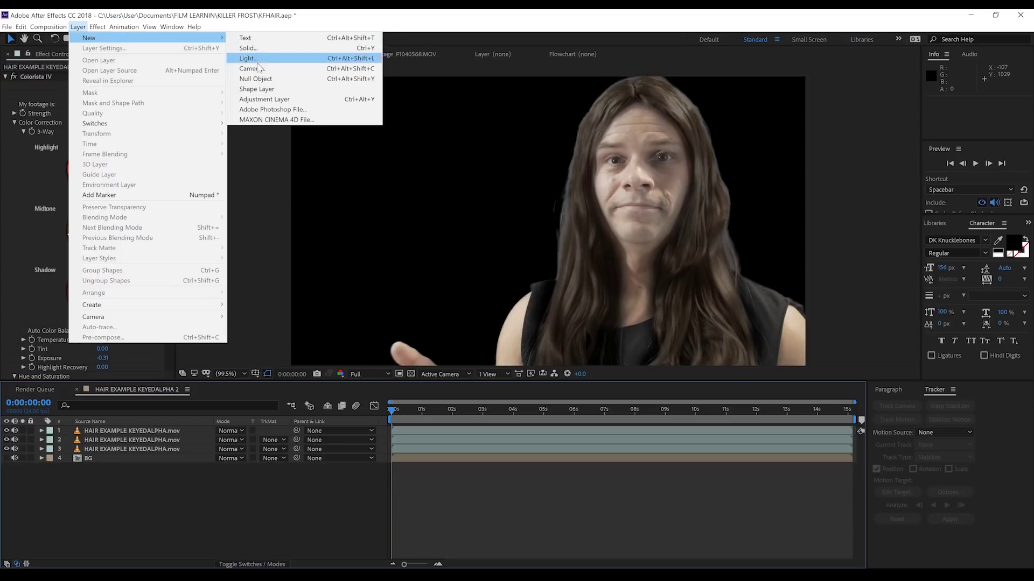
left_click(249, 48)
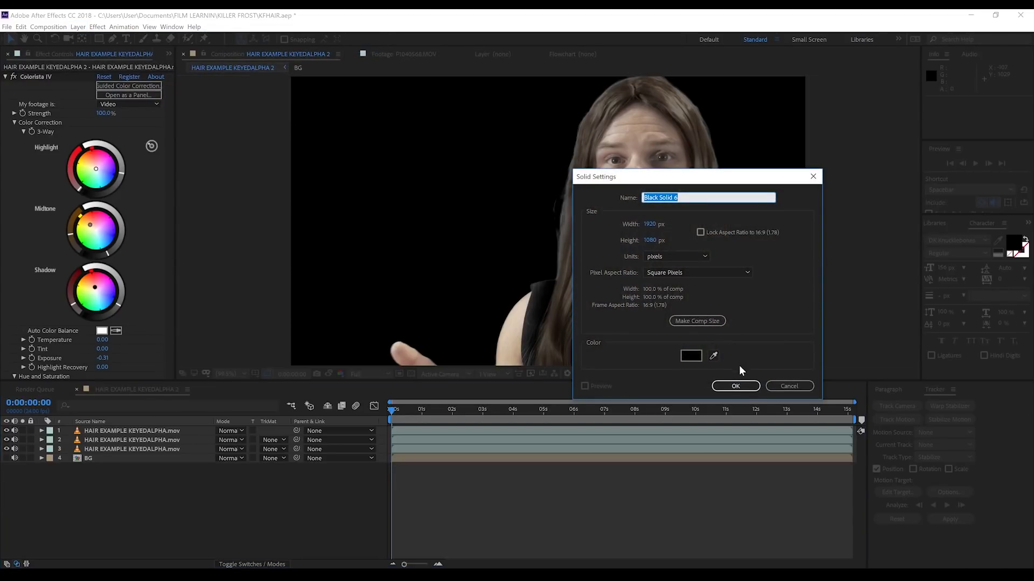
left_click(740, 387)
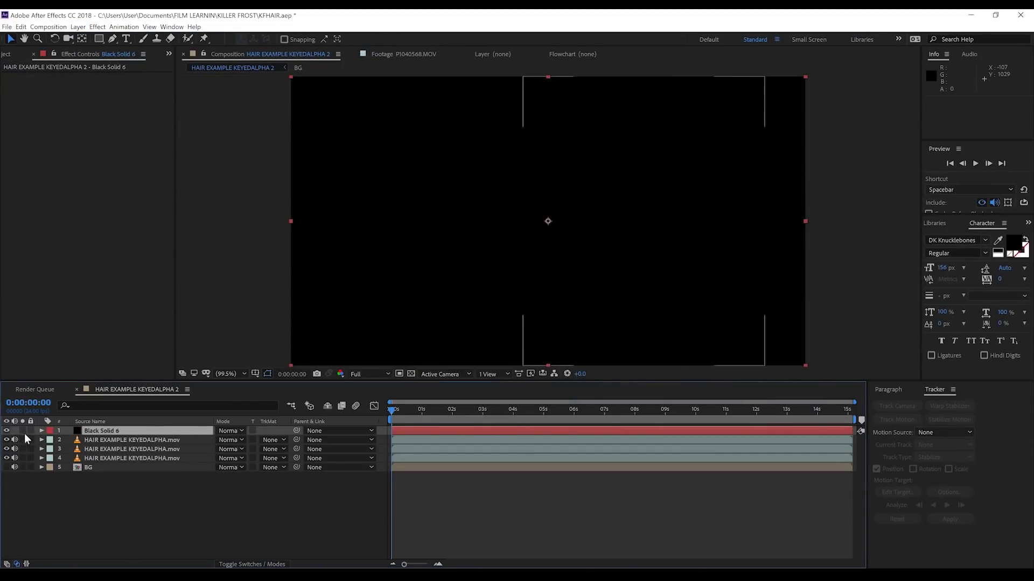
- Hide the black solid, select the Pen tool and zoom the view to 50%
left_click(7, 431)
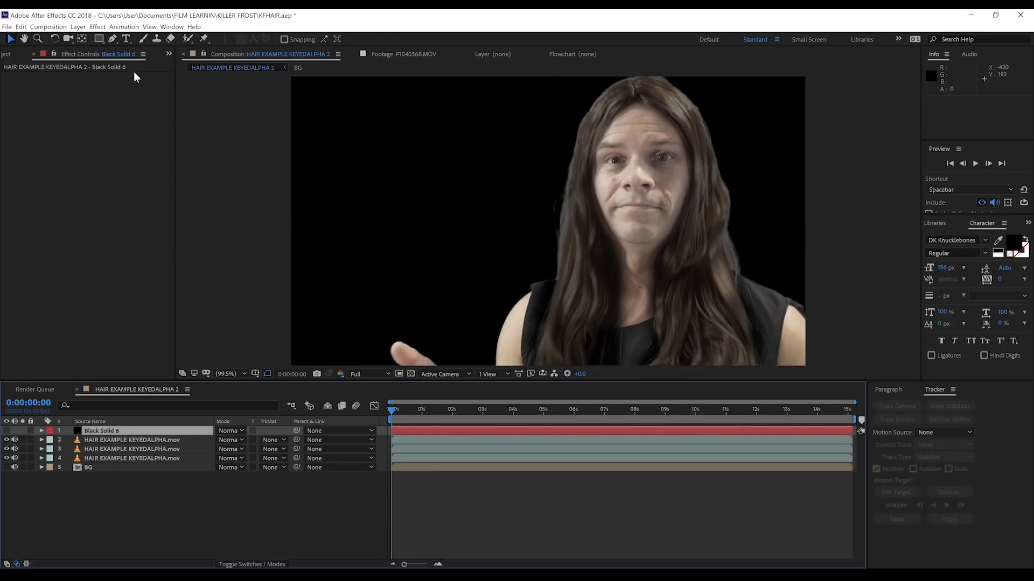
left_click(153, 489)
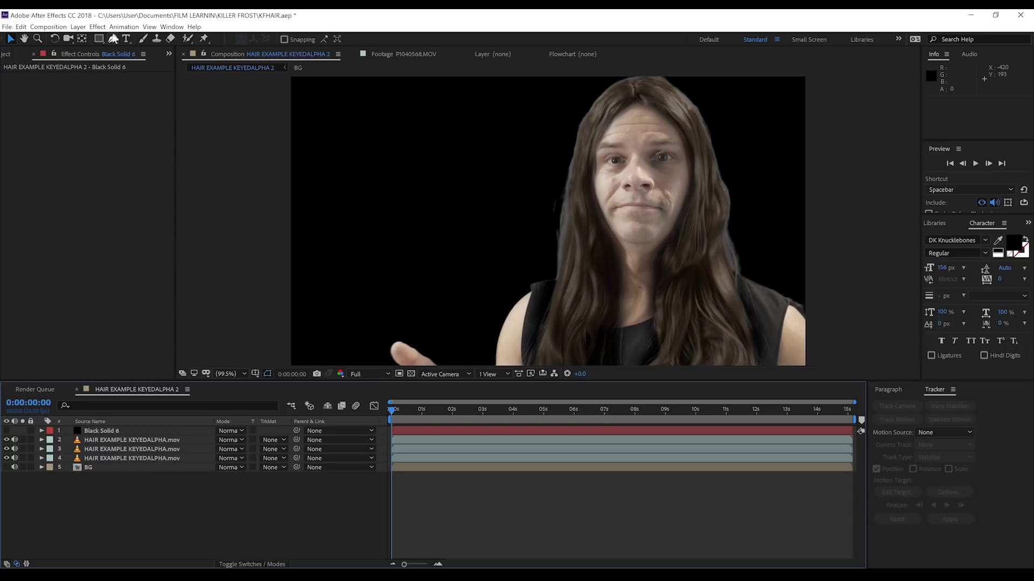
left_click(114, 39)
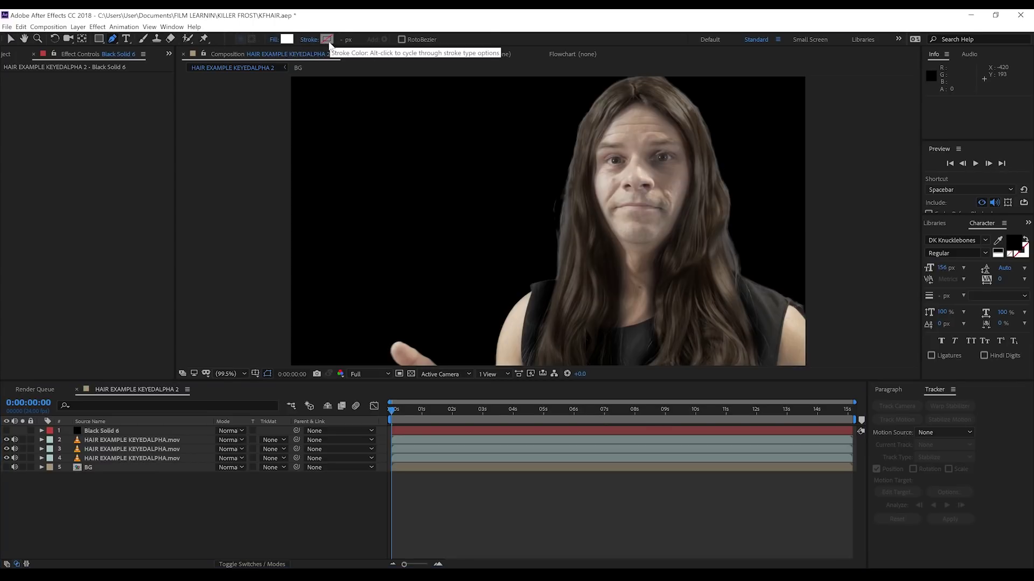
key("comma")
key("comma")
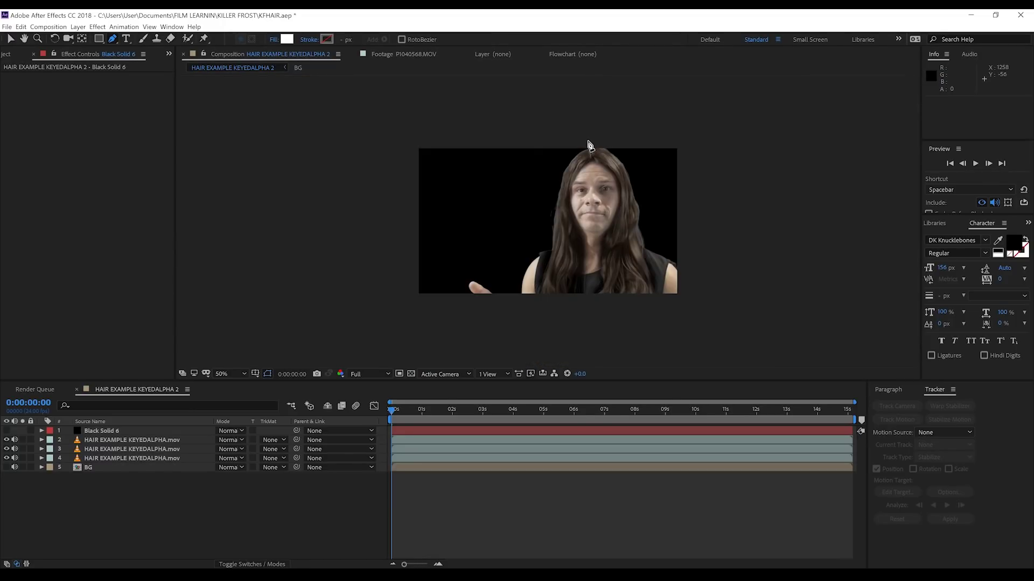
- Draw a closed white shape, Shape Layer 1, covering the left side of the hair
left_click(588, 141)
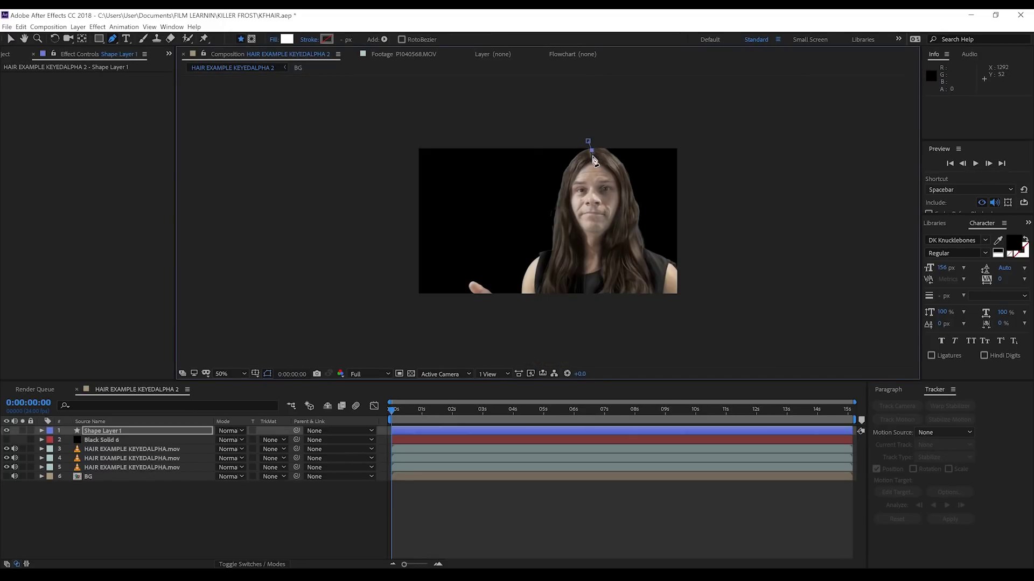
left_click_drag(594, 160, 589, 288)
left_click(585, 311)
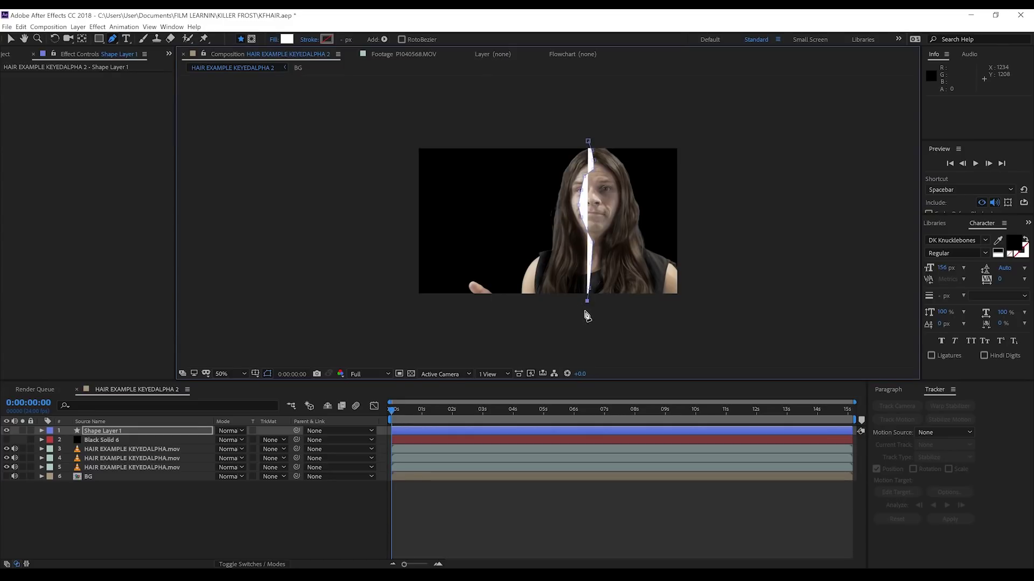
left_click(525, 307)
left_click(513, 269)
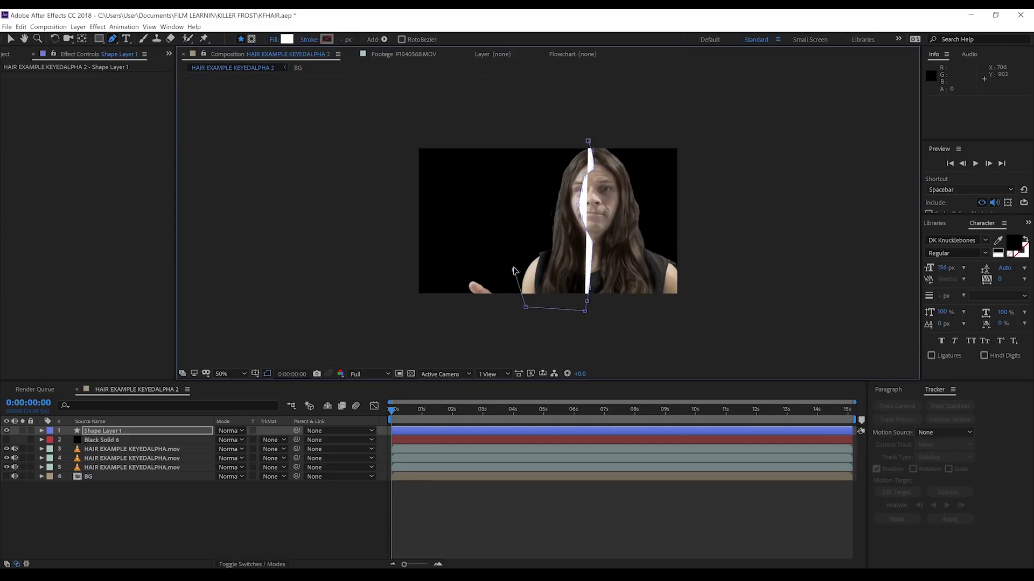
left_click(518, 248)
left_click(527, 231)
left_click(538, 187)
left_click(546, 159)
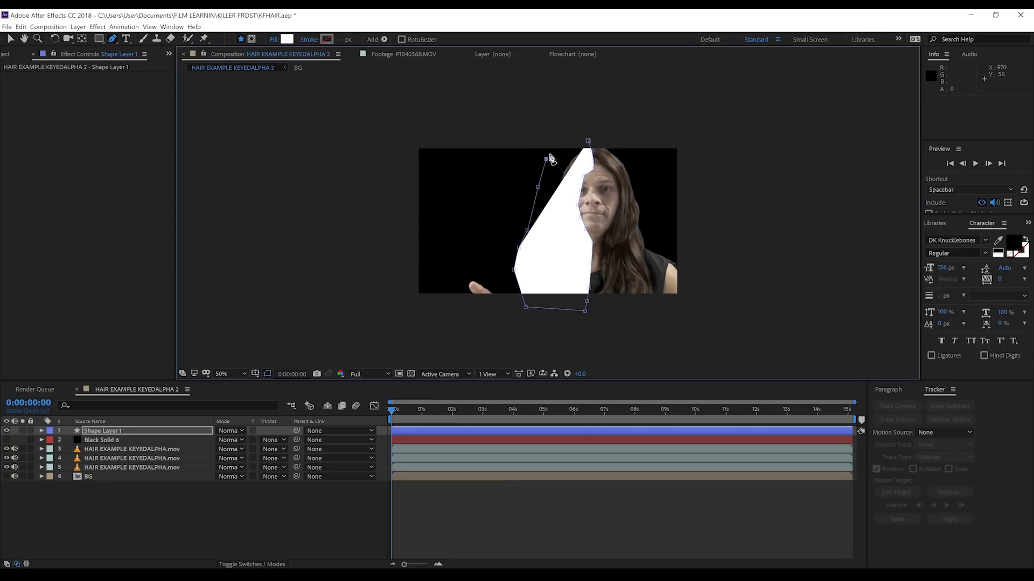
left_click(559, 146)
left_click(574, 136)
left_click(584, 136)
left_click(588, 141)
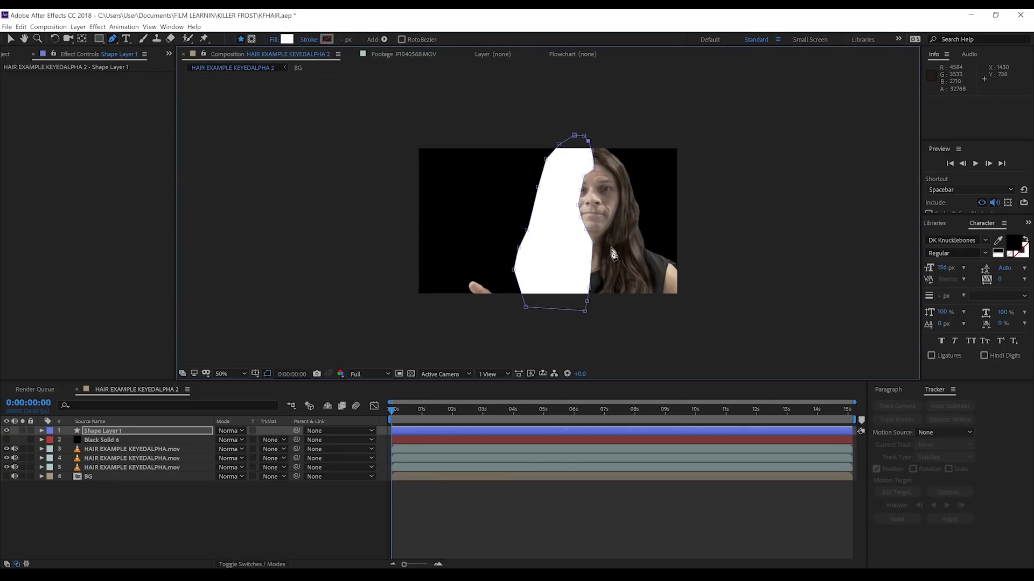
left_click(318, 517)
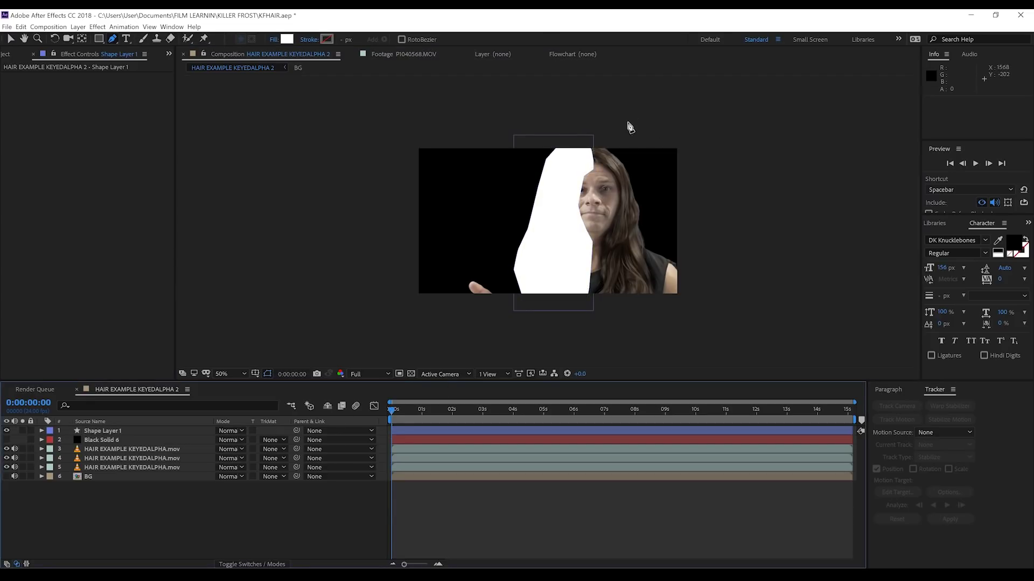
- Draw a second closed white shape, Shape Layer 2, covering the right side of the hair
left_click(605, 130)
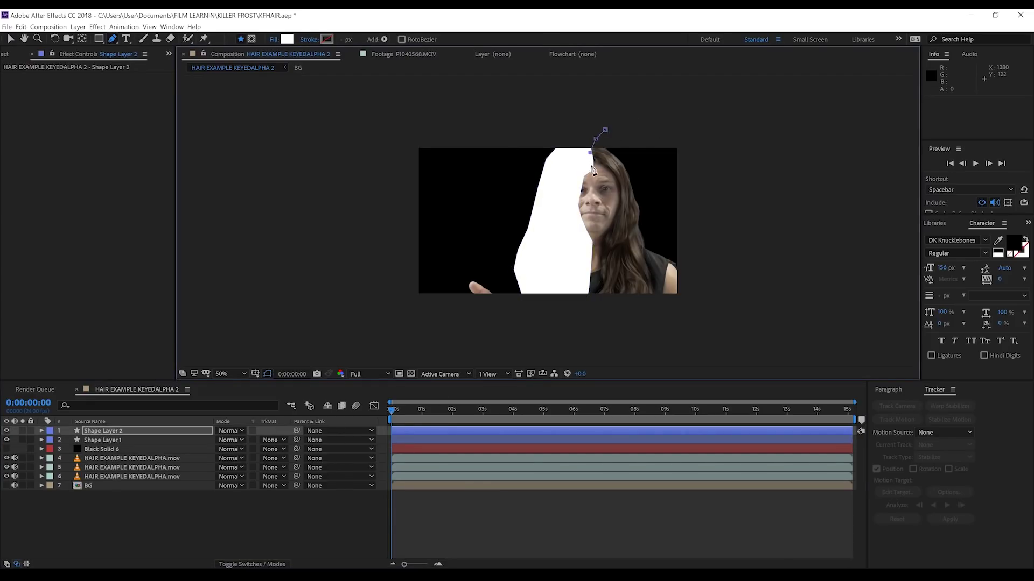
left_click(614, 191)
left_click(590, 258)
left_click(588, 285)
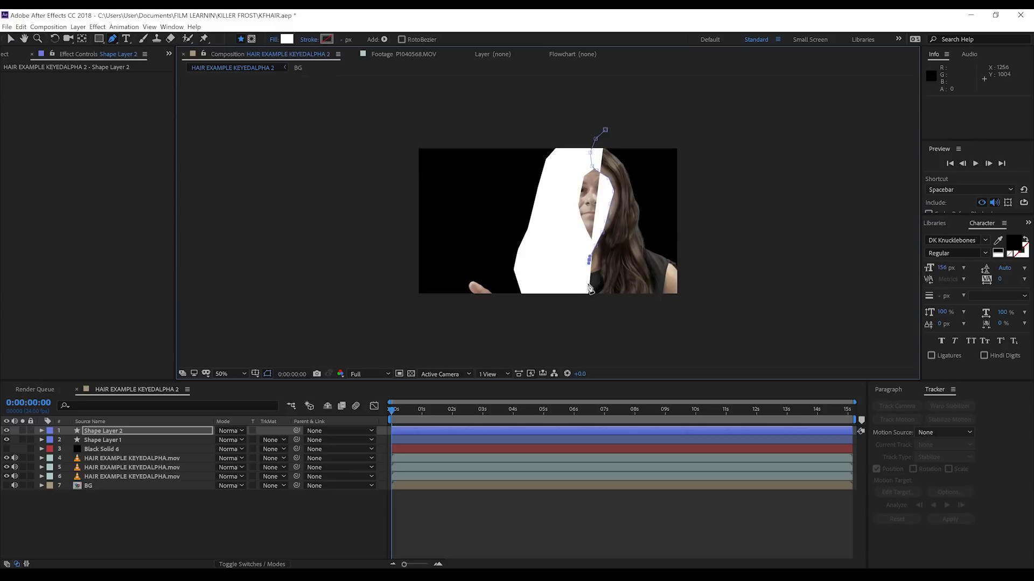
left_click_drag(586, 306, 645, 316)
left_click(668, 276)
left_click(669, 257)
left_click(663, 241)
left_click(659, 214)
left_click(657, 191)
left_click(655, 173)
left_click(651, 156)
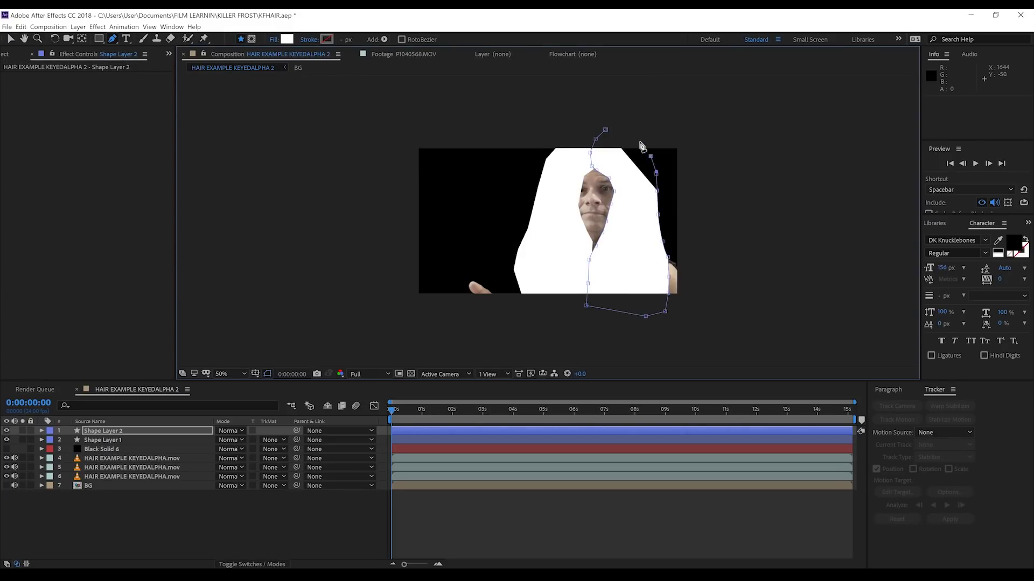
left_click(606, 132)
left_click(528, 510)
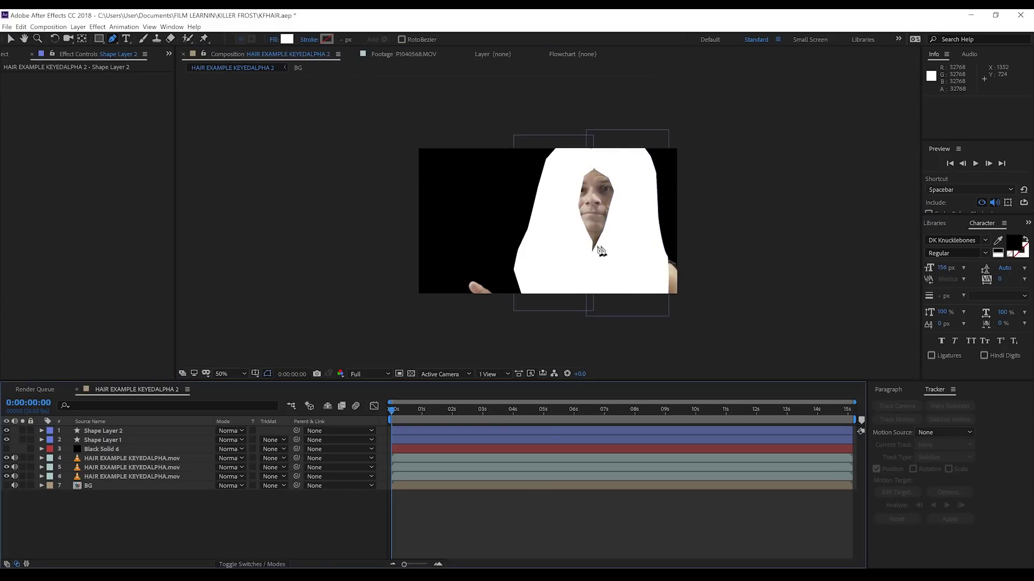
key("v")
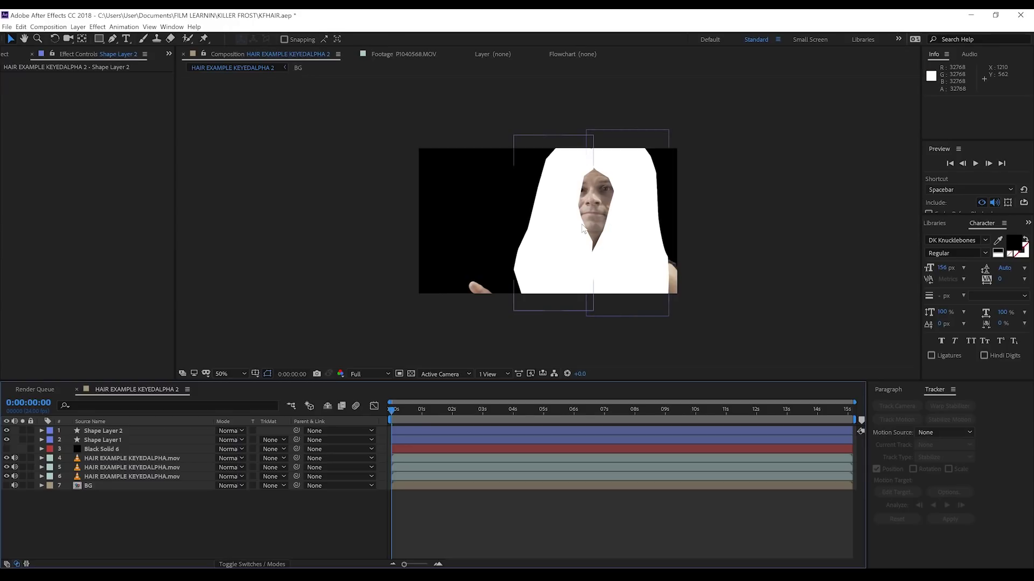
- Show the black solid and pre-compose it with both shape layers into Pre-comp 4
left_click(6, 449)
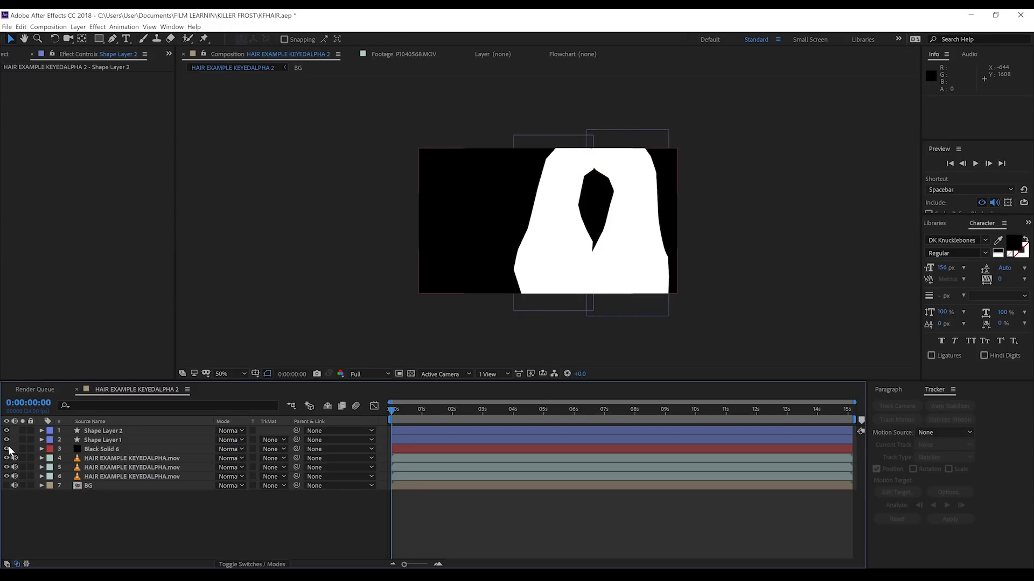
left_click(105, 450)
left_click(105, 440, "shift")
left_click(103, 431, "shift")
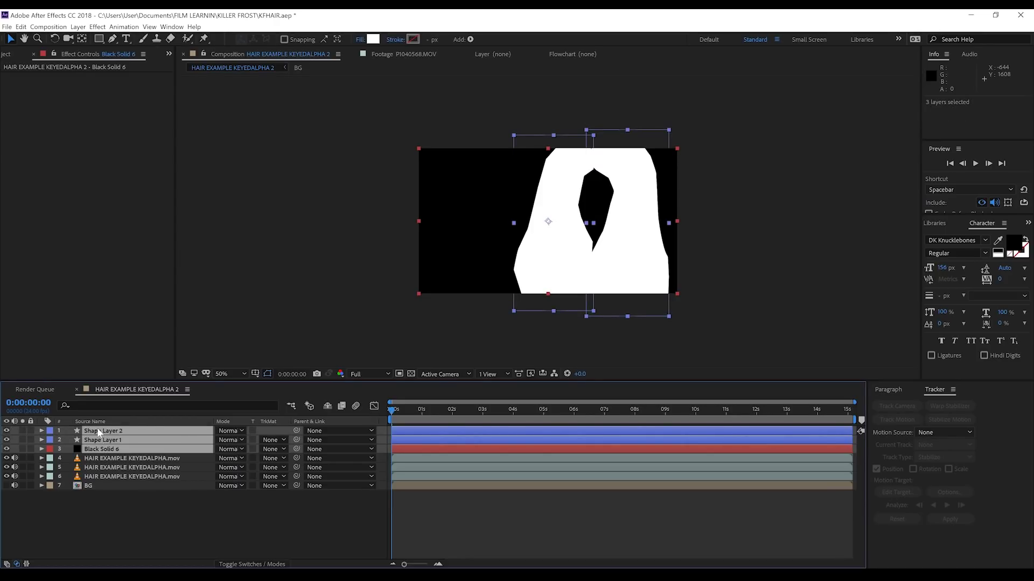
right_click(115, 441)
left_click(132, 390)
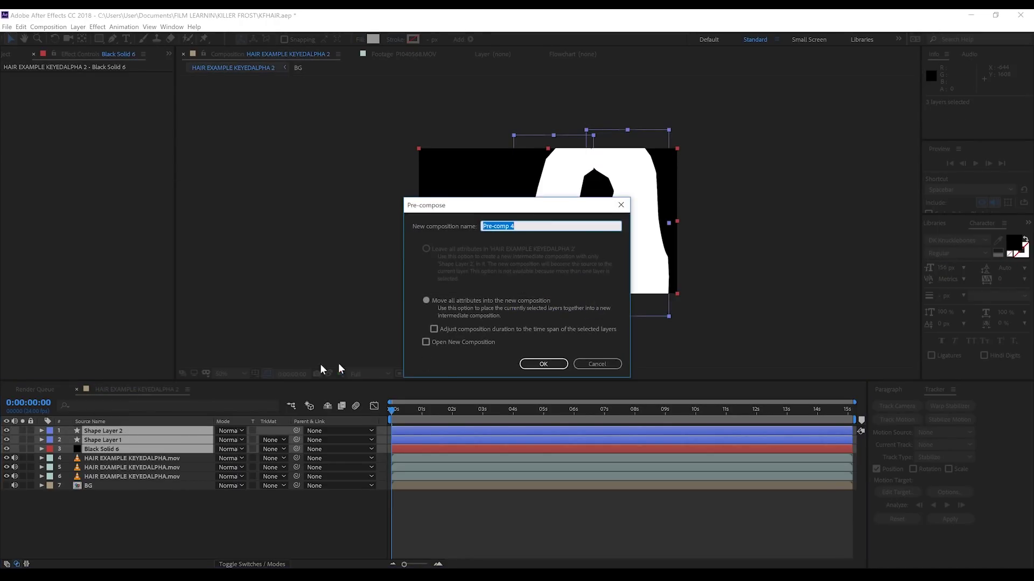
left_click(537, 364)
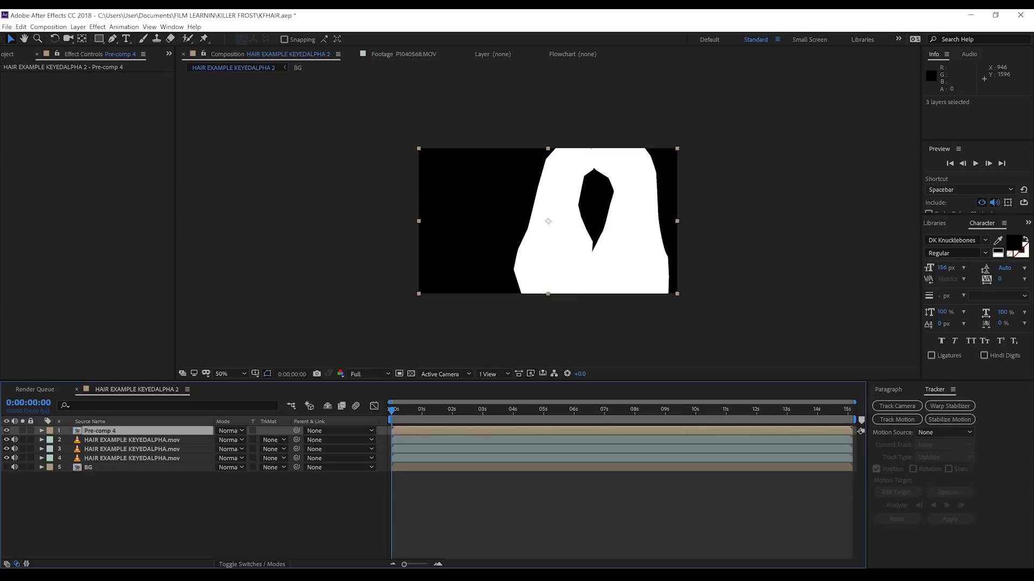
- Set the upper hair footage layer's track matte to Luma Matte 'Pre-comp 4'
left_click(110, 441)
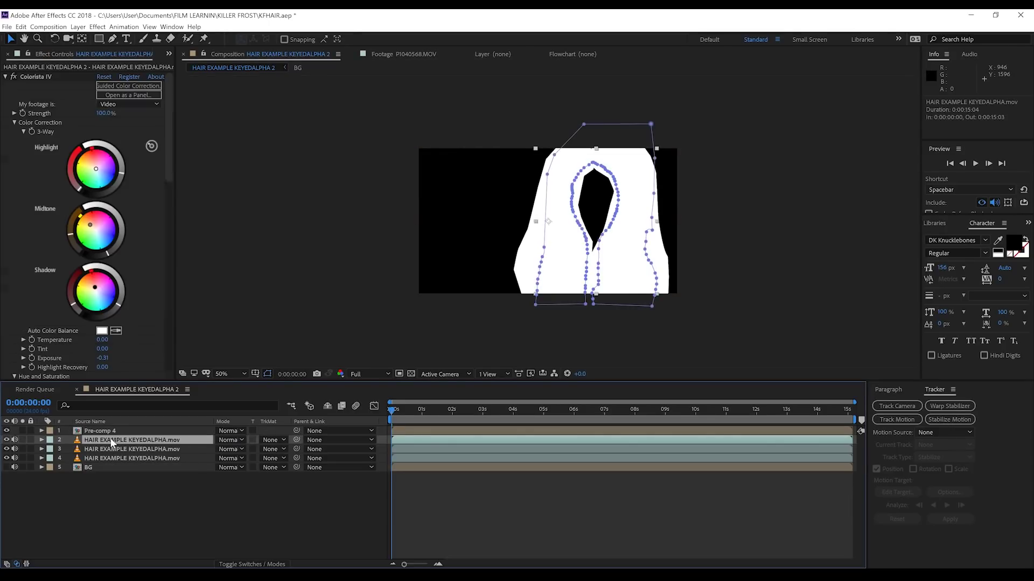
left_click(274, 439)
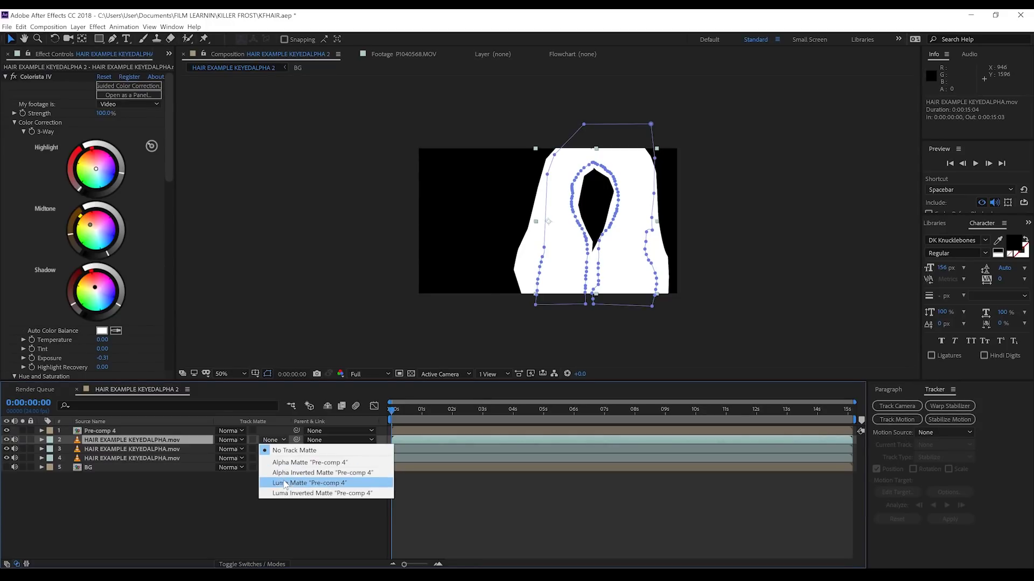
left_click(285, 483)
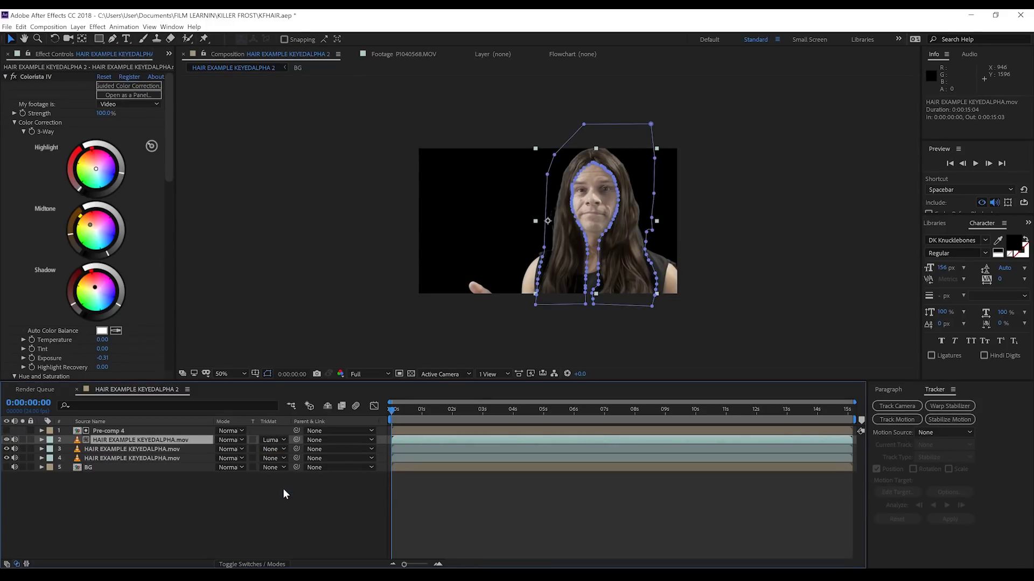
left_click(282, 489)
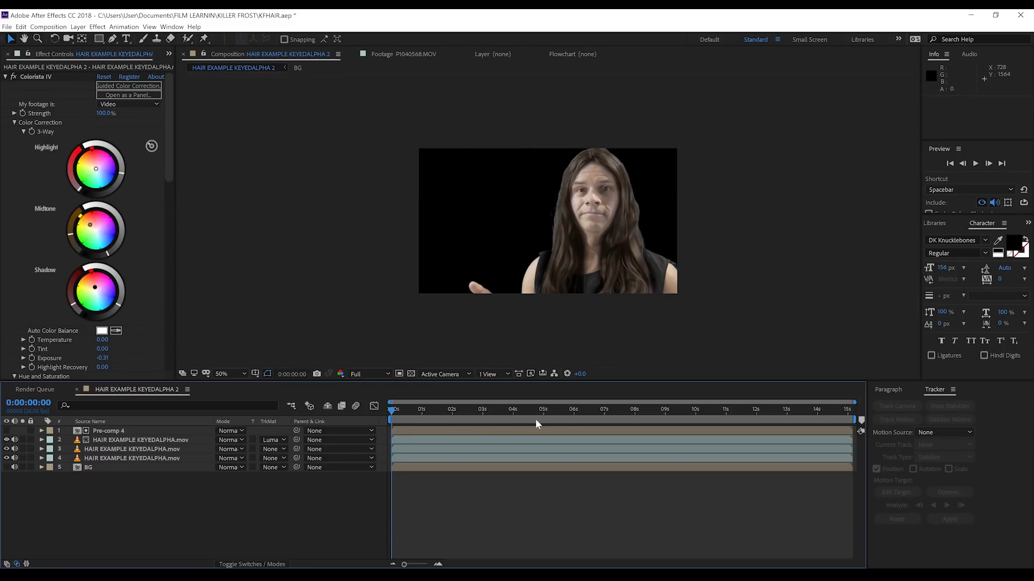
- Open Pre-comp 4 and apply a Gradient Ramp to Shape Layer 1
left_click(110, 431)
double_click(104, 433)
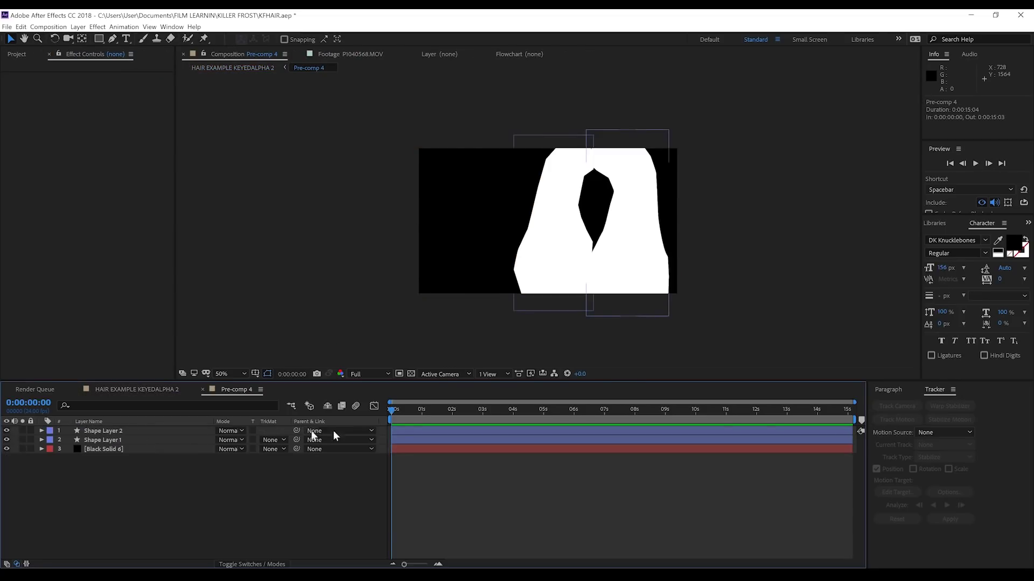
left_click(152, 441)
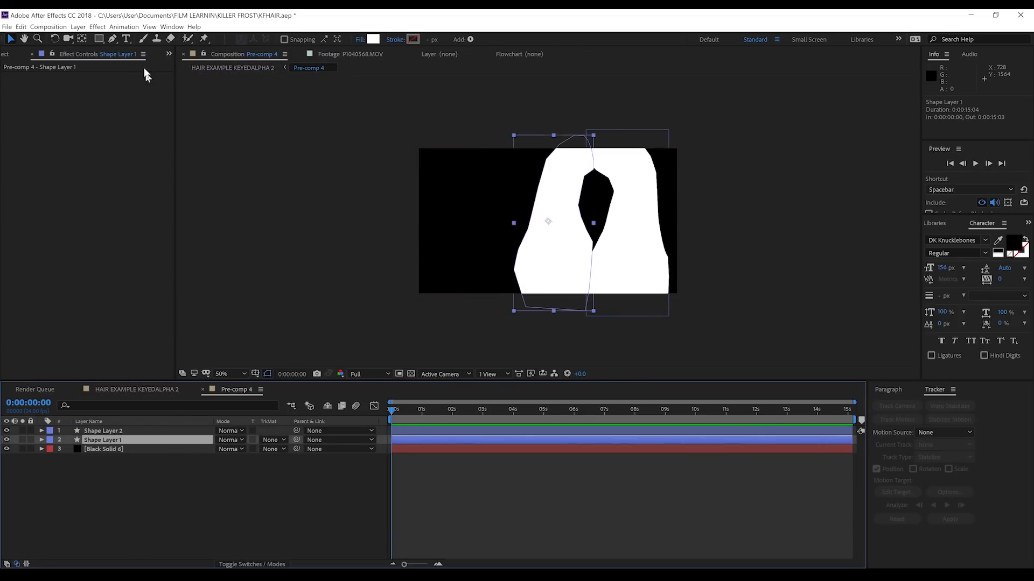
left_click(98, 27)
mouse_move(132, 163)
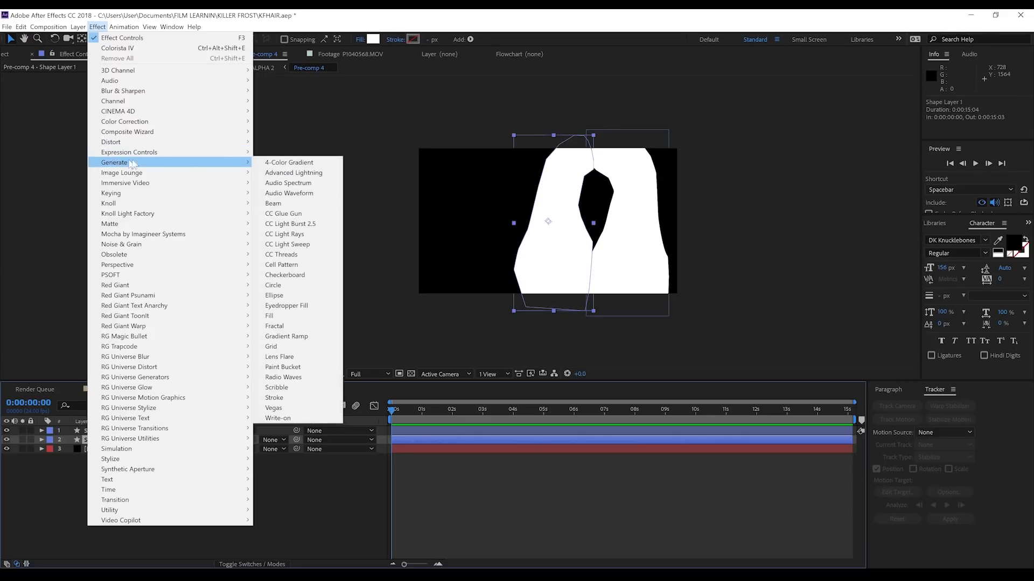
left_click(286, 337)
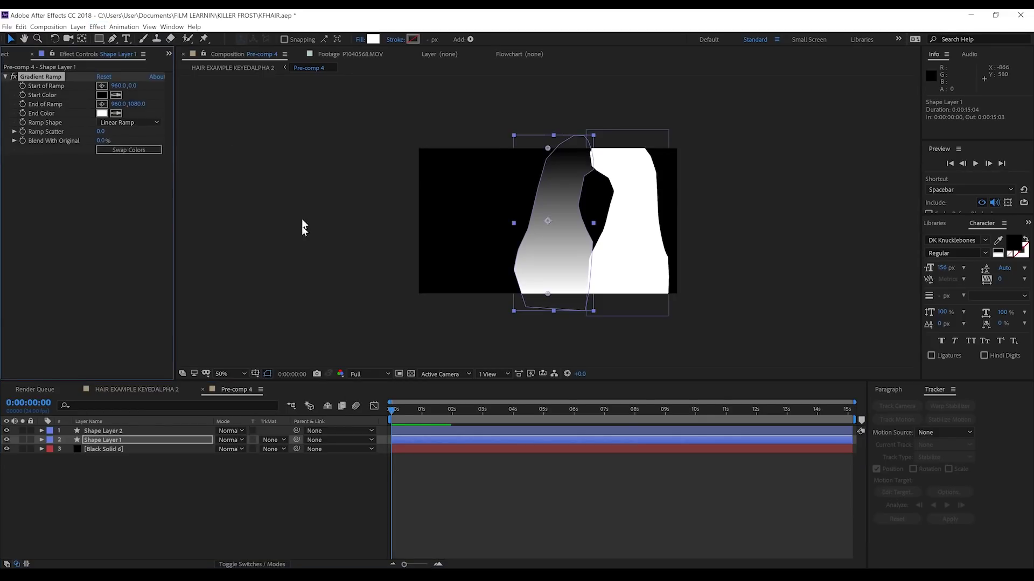
- Place the ramp's start and end points near the top of the shape, then preview
left_click_drag(547, 148, 586, 130)
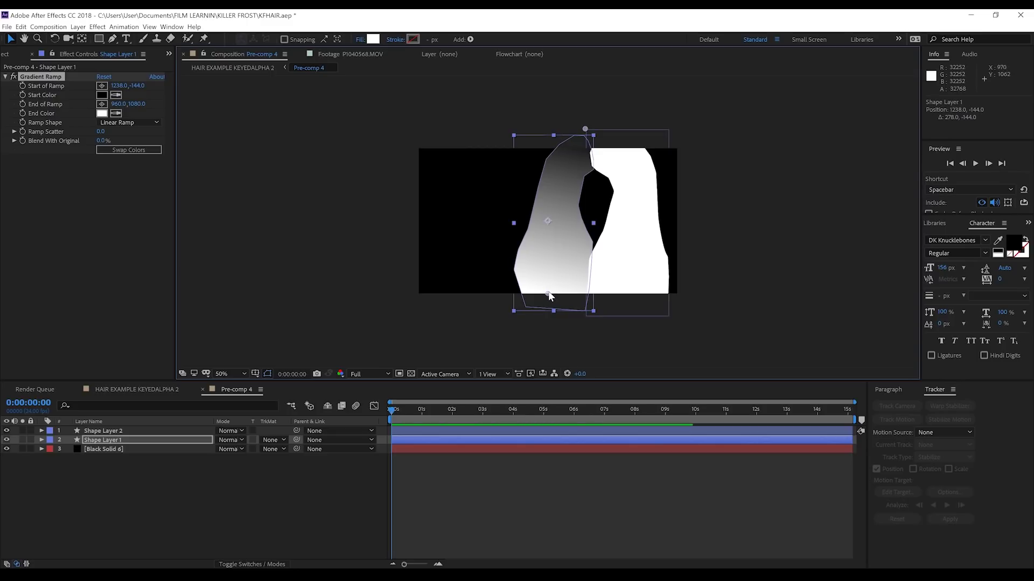
left_click_drag(547, 293, 580, 142)
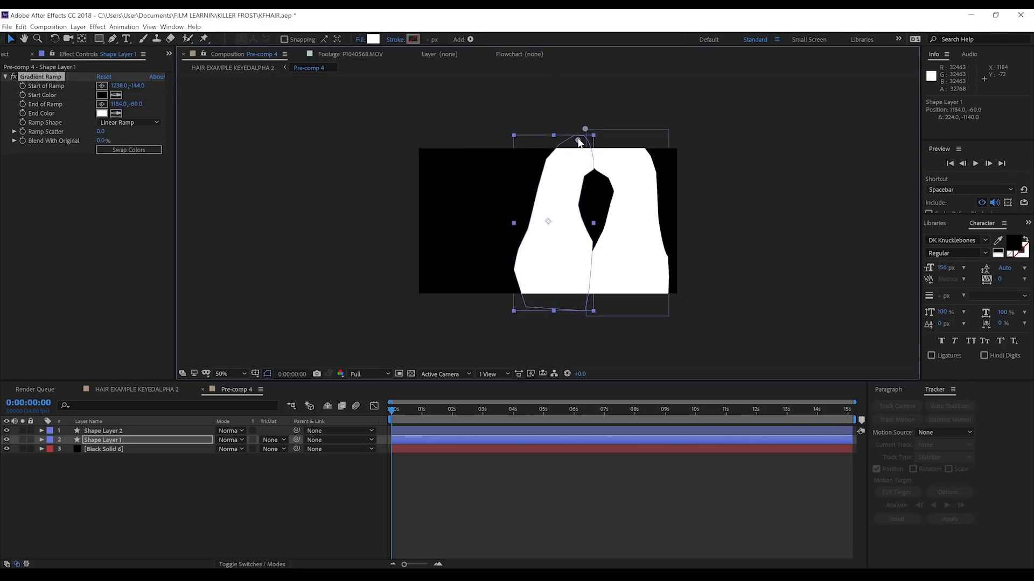
key("space")
left_click_drag(445, 410, 490, 415)
left_click(158, 390)
left_click(237, 389)
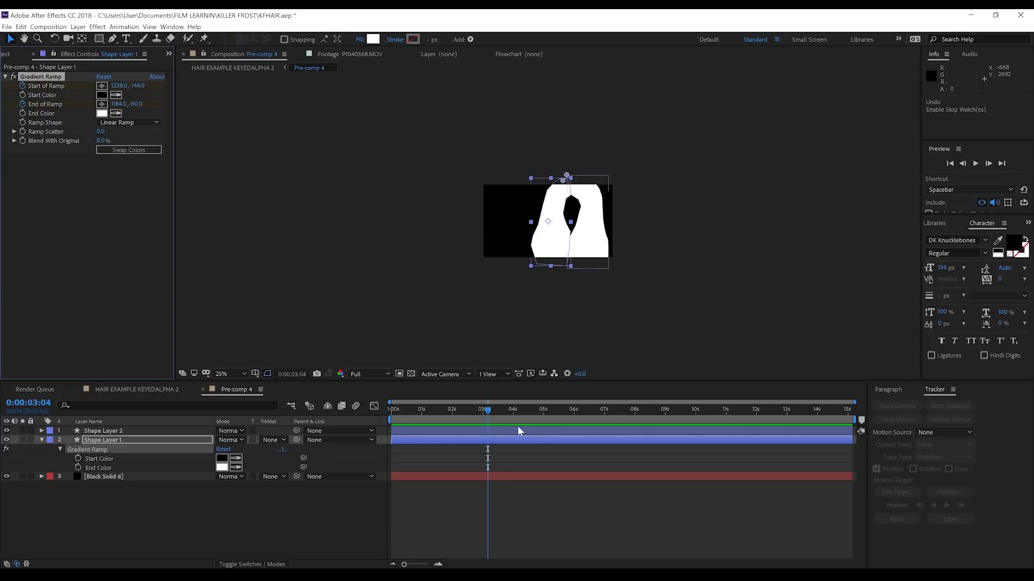
- At 0:00:08:00, move the ramp start and end points down across the shape
left_click_drag(488, 411, 636, 425)
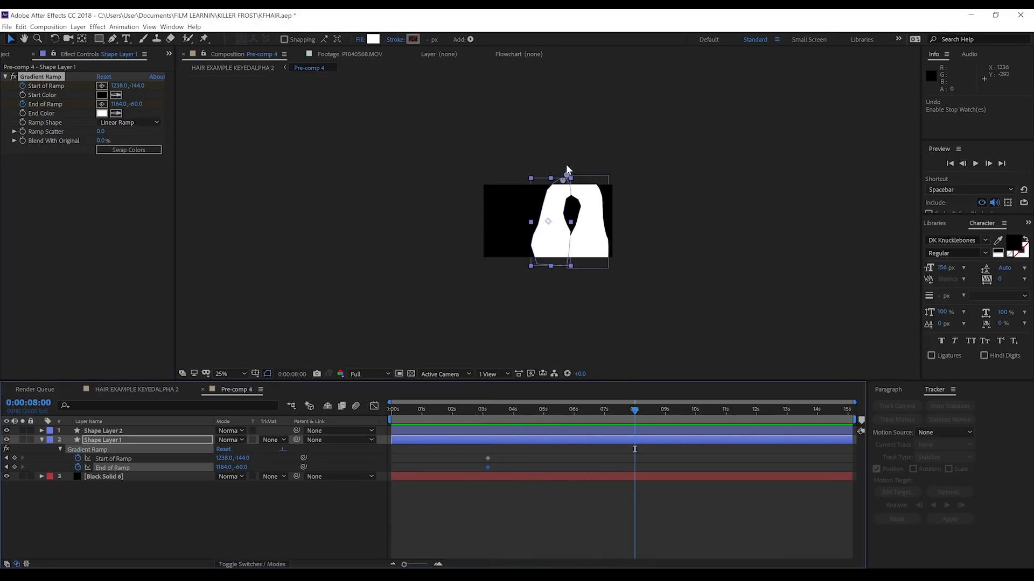
left_click_drag(562, 179, 517, 316)
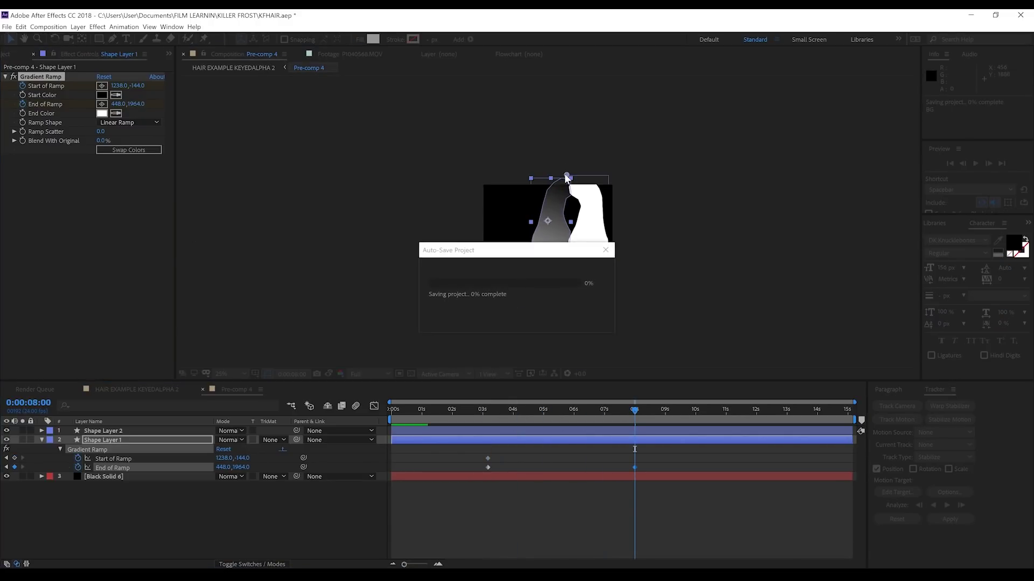
left_click_drag(565, 176, 538, 256)
left_click_drag(448, 410, 635, 446)
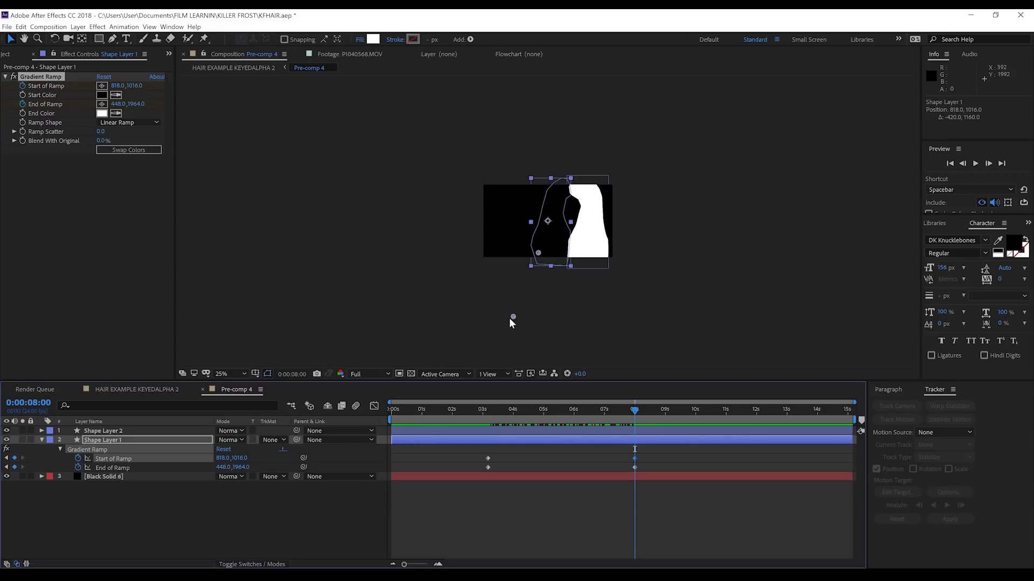
left_click_drag(511, 319, 531, 321)
mouse_move(474, 408)
left_mouse_down()
mouse_move(640, 422)
mouse_move(487, 422)
left_mouse_up()
- Give Shape Layer 2 a Gradient Ramp, keyframing its end point lower at 0:00:08:01
left_click(497, 429)
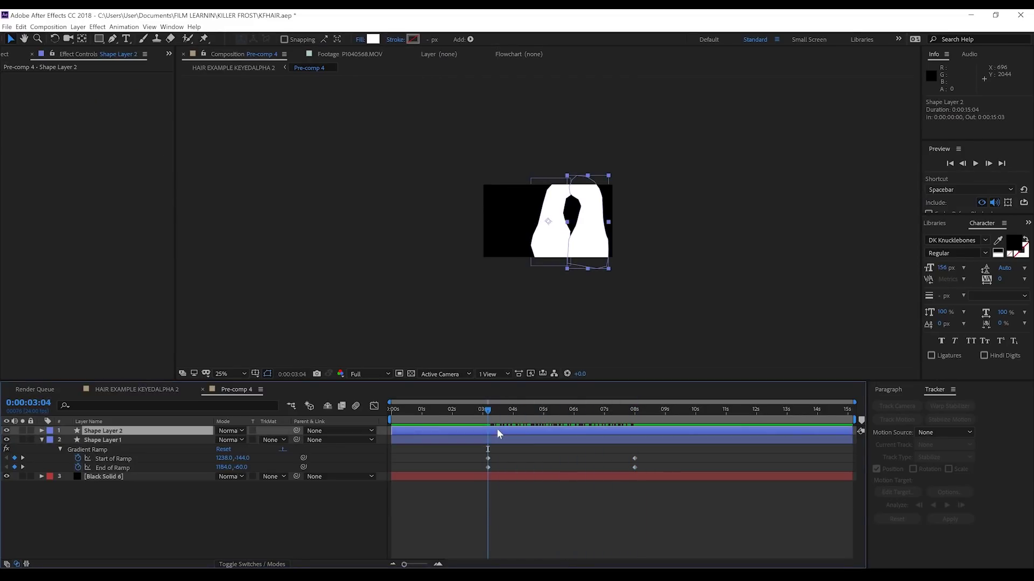
left_click_drag(107, 449, 79, 124)
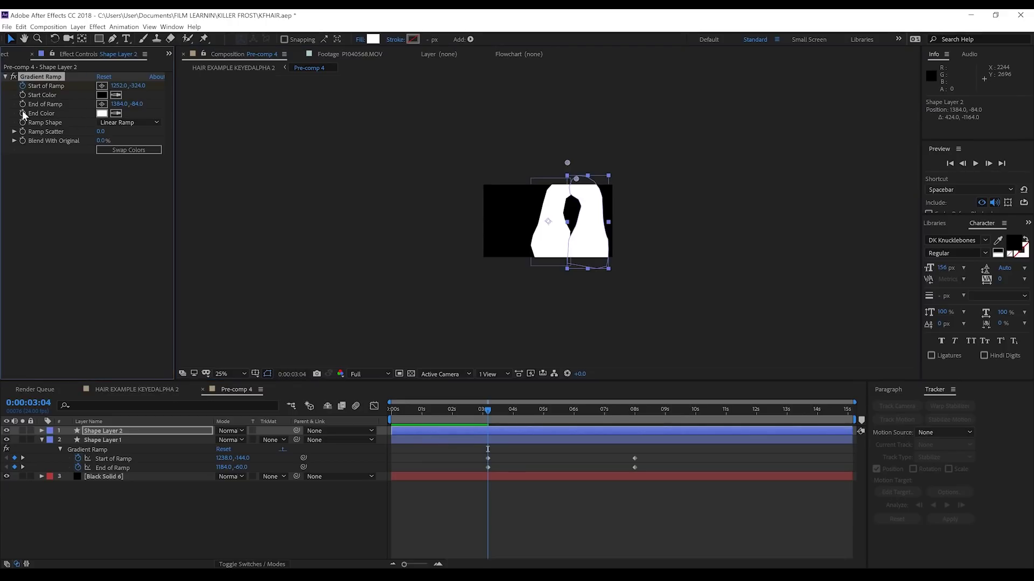
left_click_drag(495, 411, 636, 411)
left_click_drag(576, 178, 591, 257)
key("u")
left_click_drag(462, 409, 526, 411)
- Apply Fast Box Blur with radius 45 to Shape Layer 1 and paste it onto Shape Layer 2
left_click(102, 467)
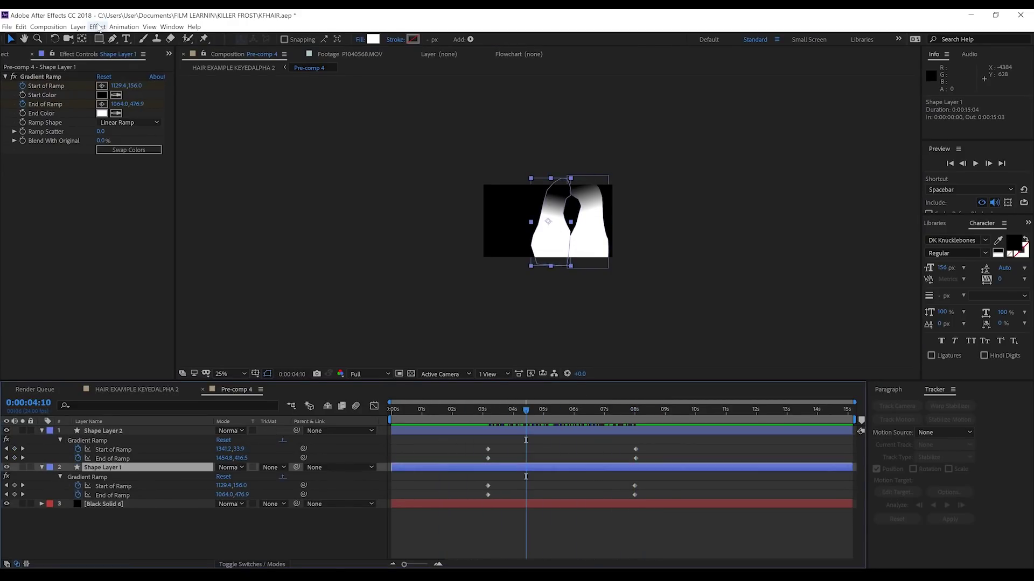
left_click(98, 27)
mouse_move(129, 90)
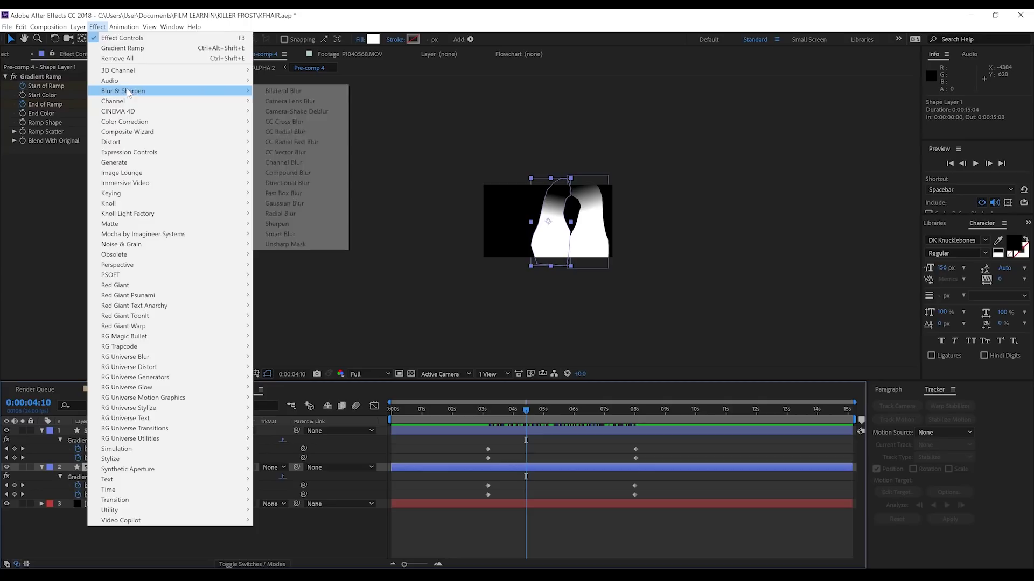
left_click(286, 193)
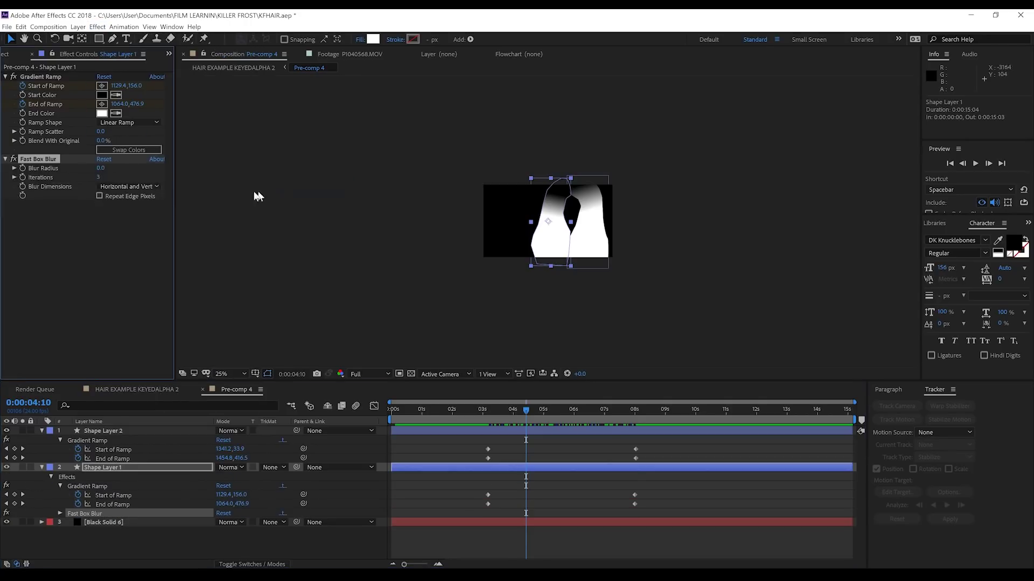
left_click(102, 169)
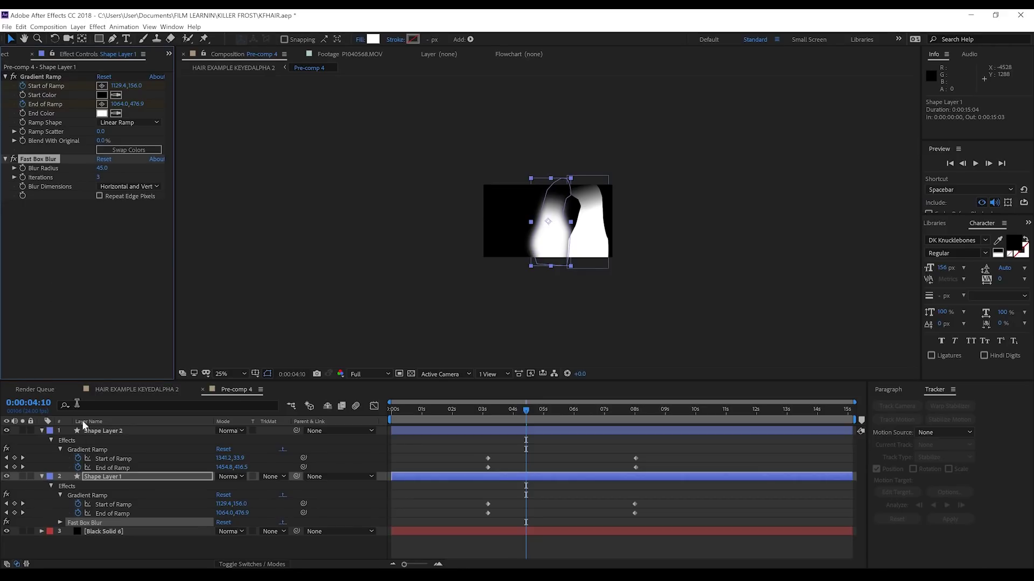
left_click(100, 432)
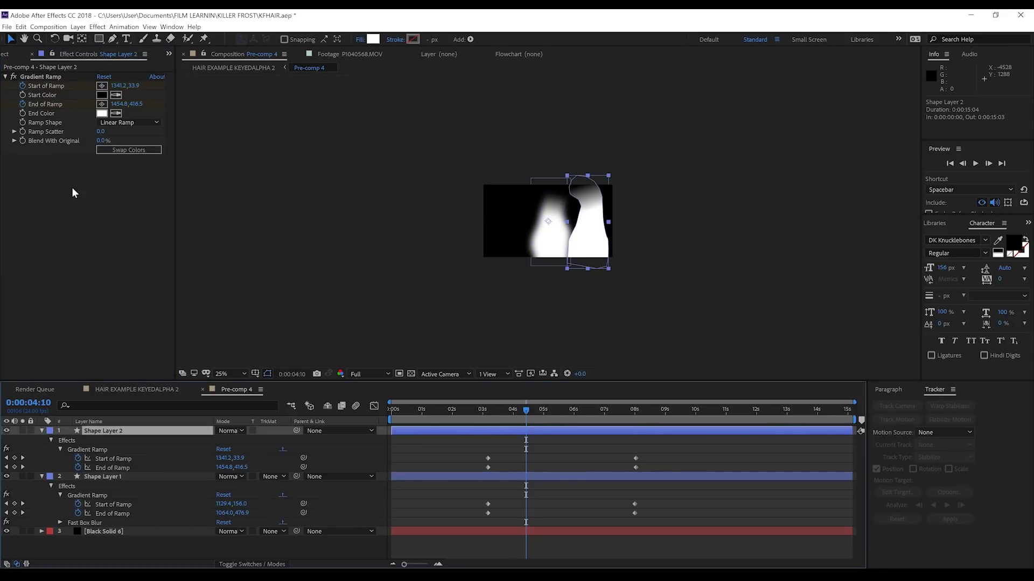
key("ctrl+v")
- In HAIR EXAMPLE KEYEDALPHA 2, turn on the BG layer and preview the wig over the arcade background
left_click(137, 390)
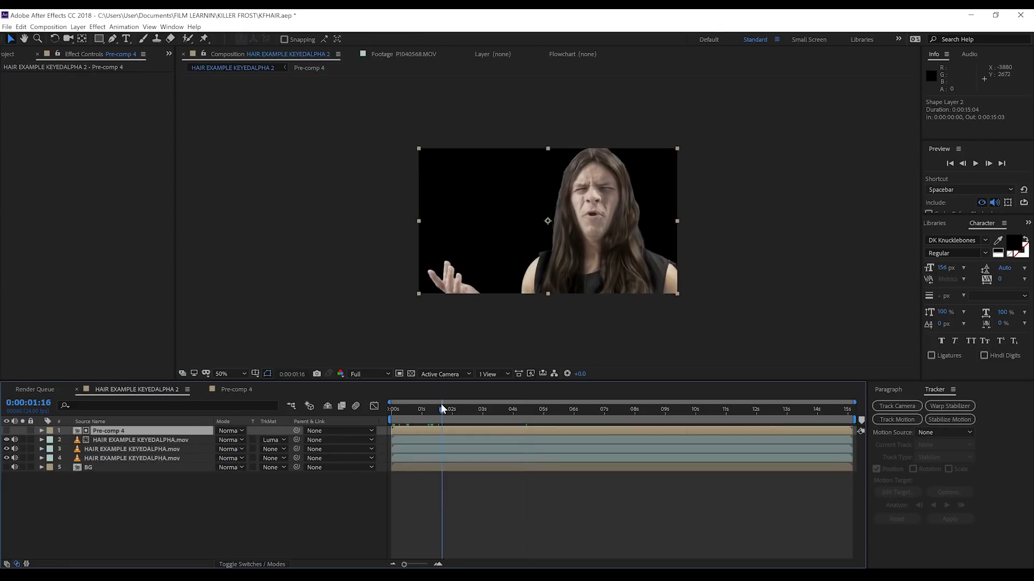
left_click(6, 468)
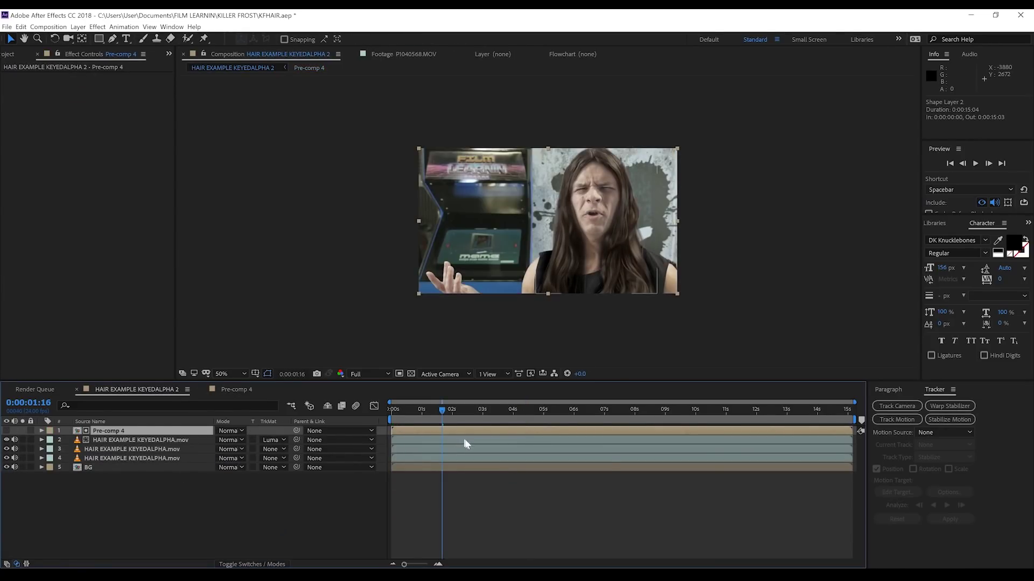
key("space")
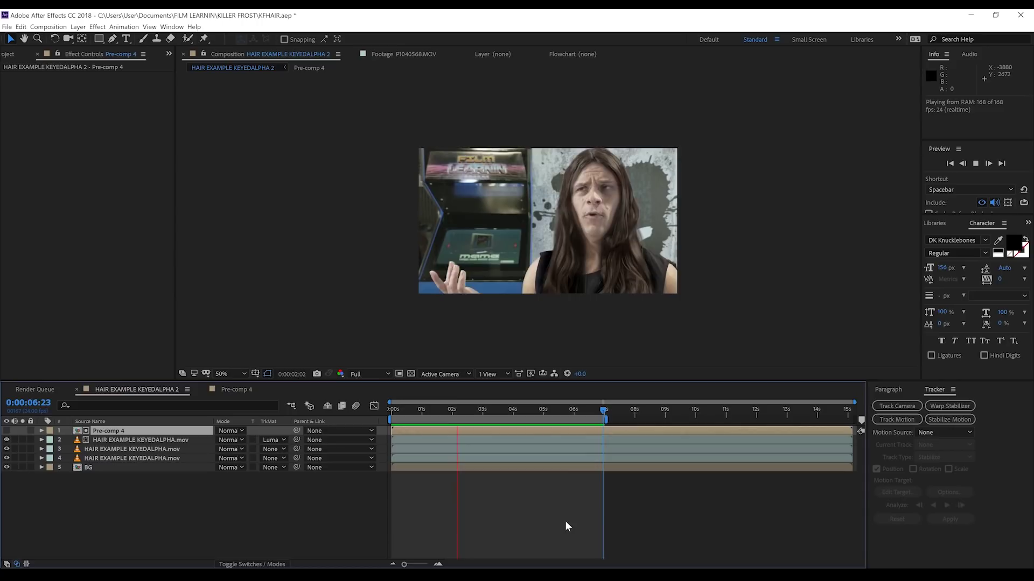